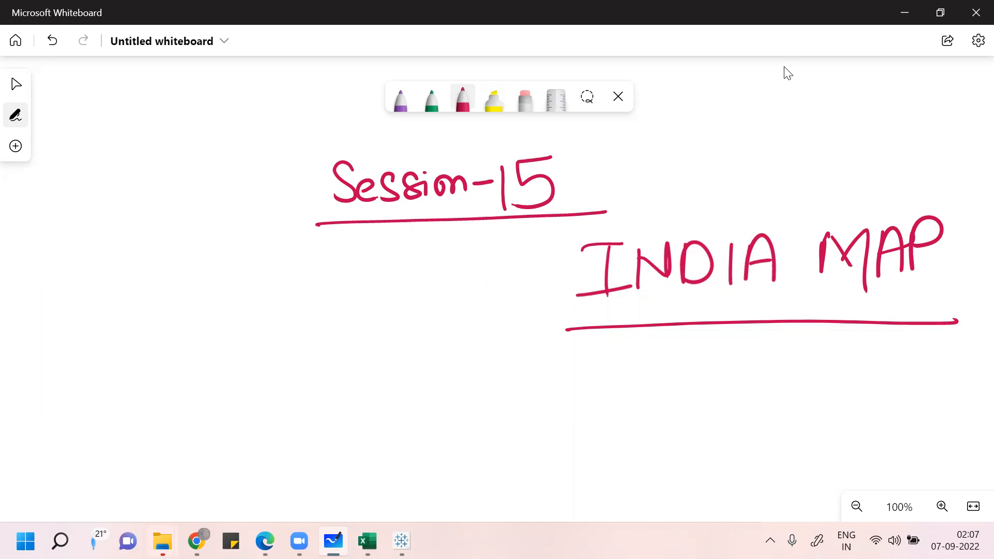
# Step: Switch to Tableau and connect to the Indian States Excel workbook in the Downloads folder
pyautogui.hotkey('alt', 'Tab')
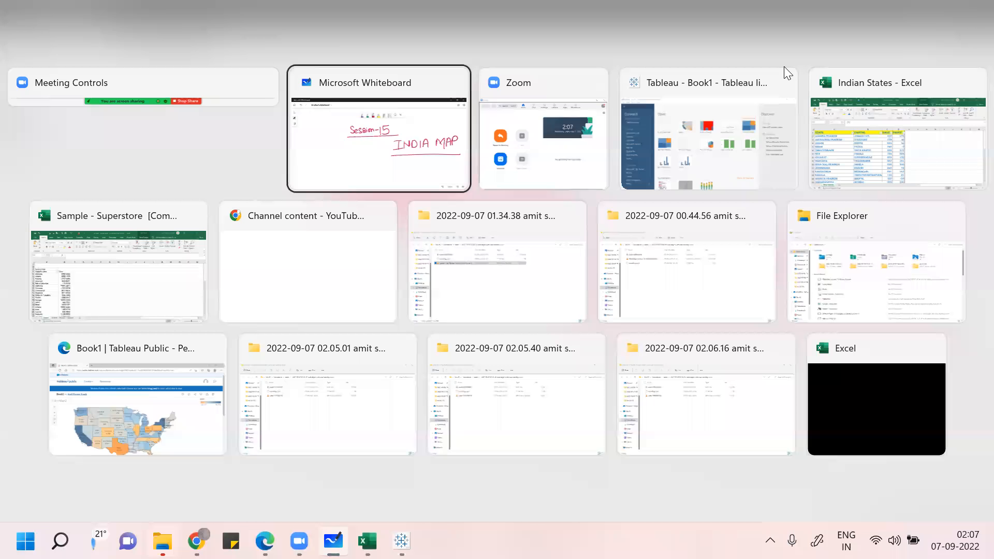
pyautogui.hotkey('alt', 'Tab')
pyautogui.hotkey('alt', 'Tab')
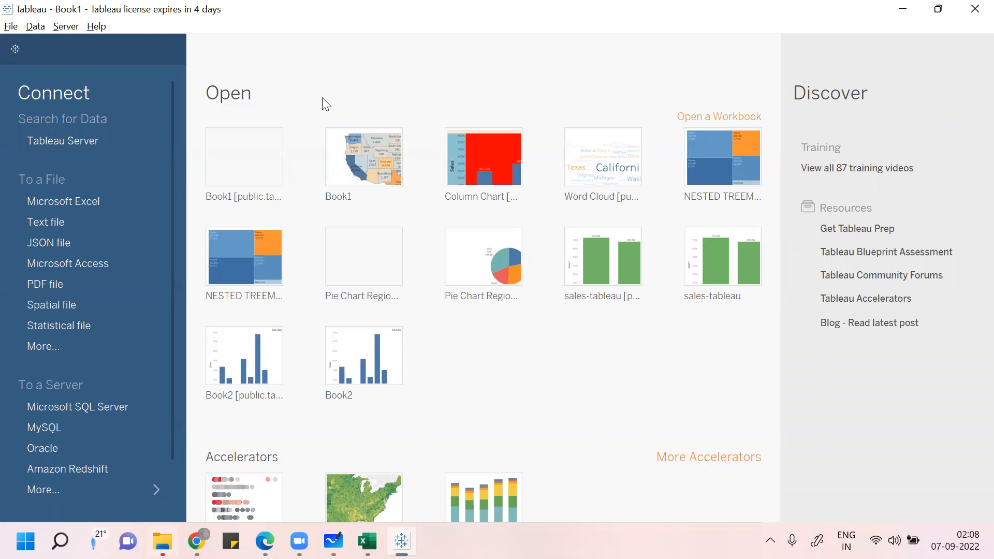
pyautogui.click(86, 197)
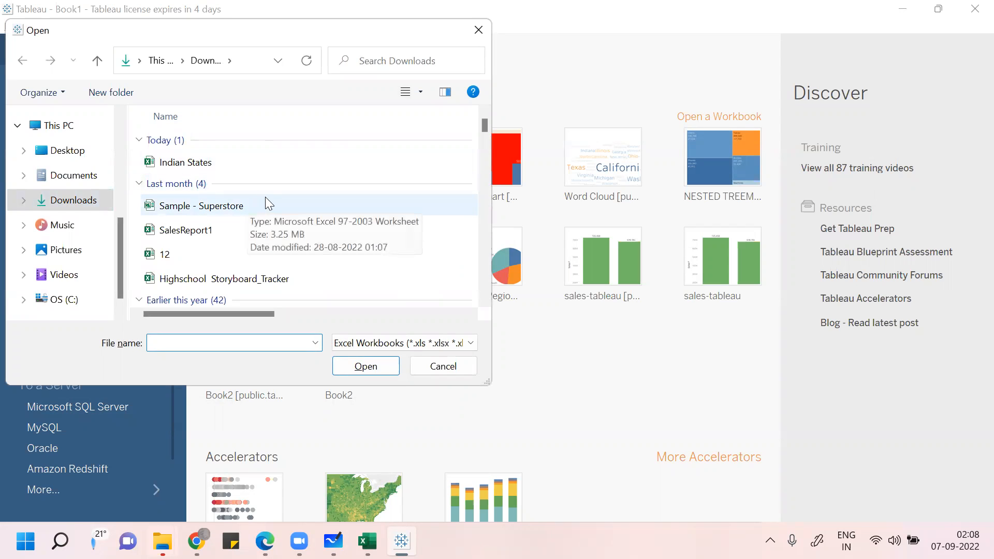
pyautogui.doubleClick(185, 161)
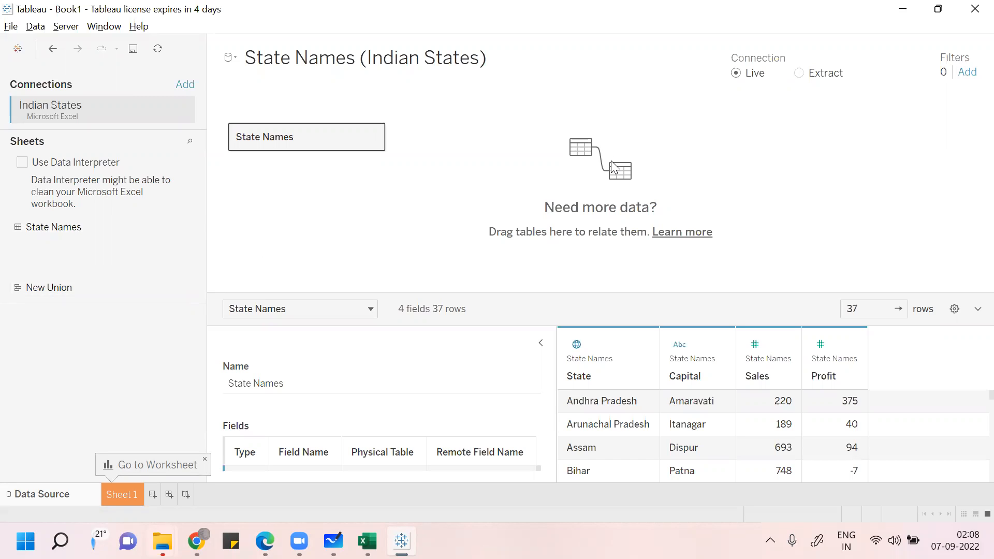
# Step: Open the Sheet 1 worksheet and display the Show Me chart suggestions
pyautogui.click(109, 496)
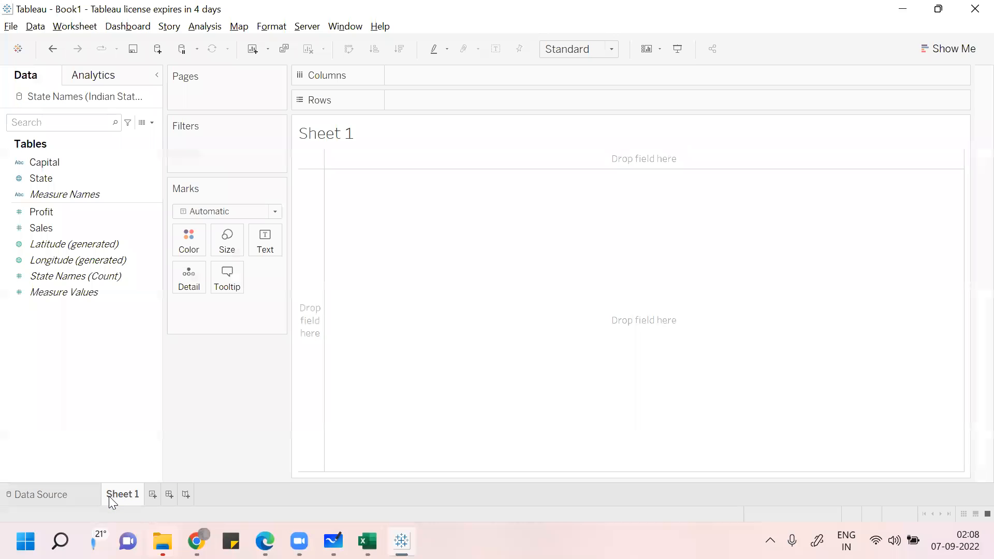
pyautogui.click(75, 259)
pyautogui.click(972, 58)
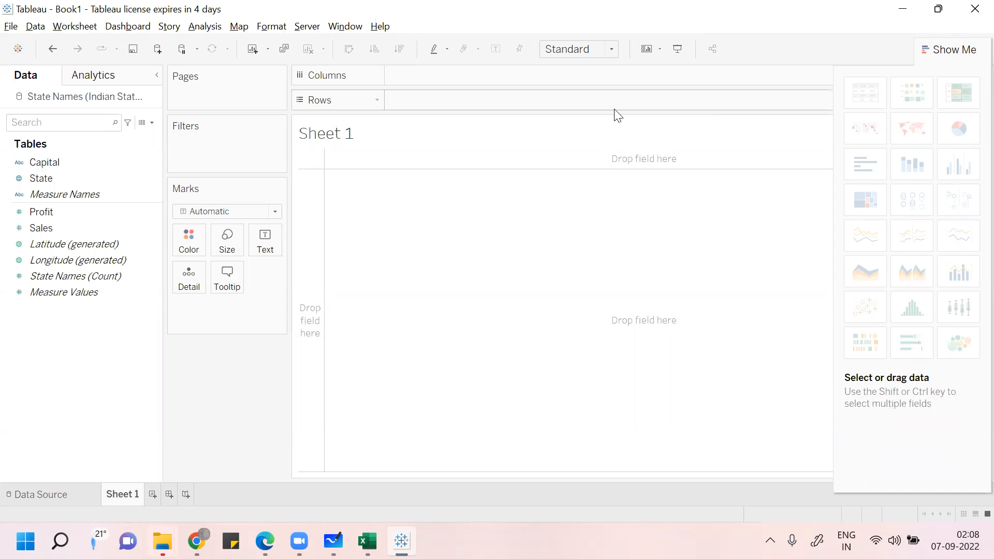
pyautogui.click(45, 179)
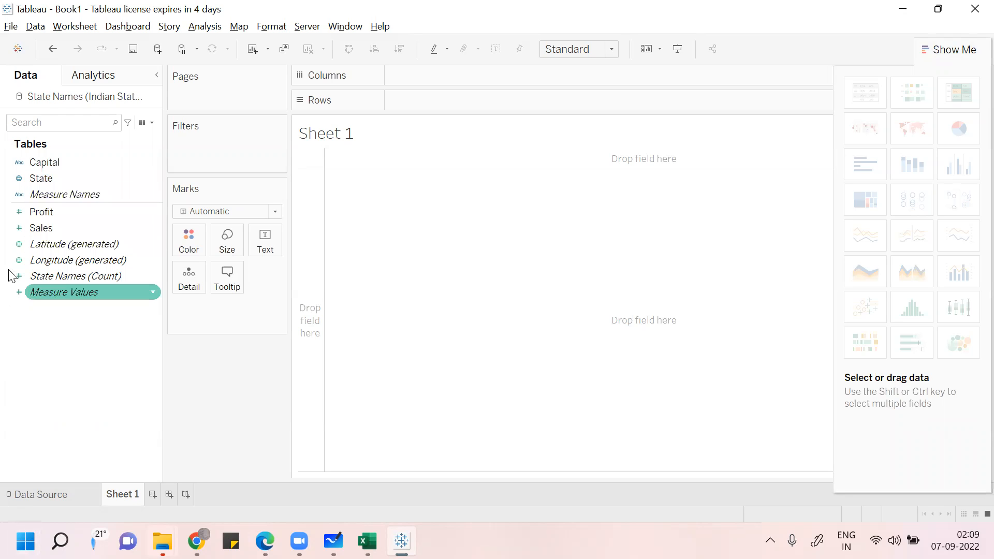
# Step: Examine the data types and geographic roles available for the Capital field, leaving its settings as they are
pyautogui.click(18, 165)
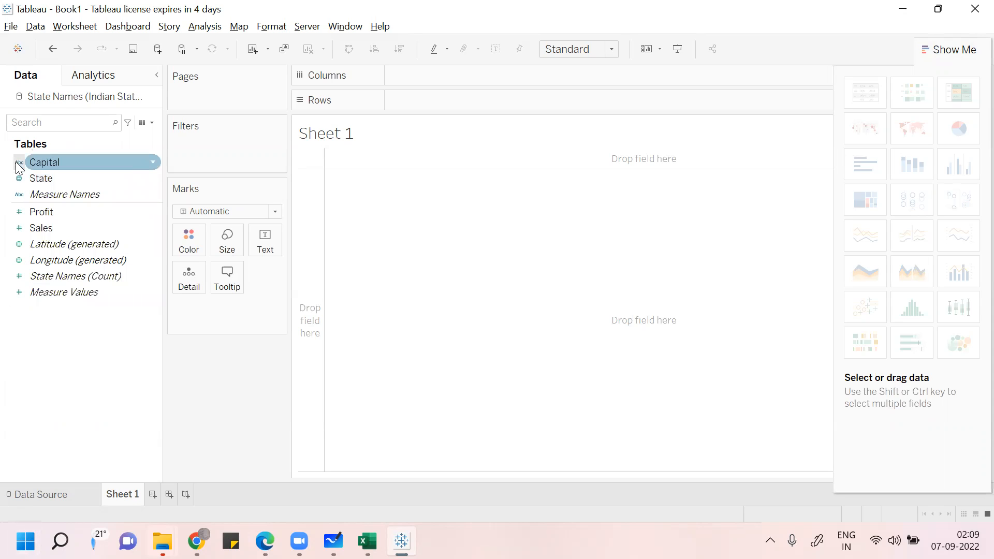
pyautogui.click(19, 164)
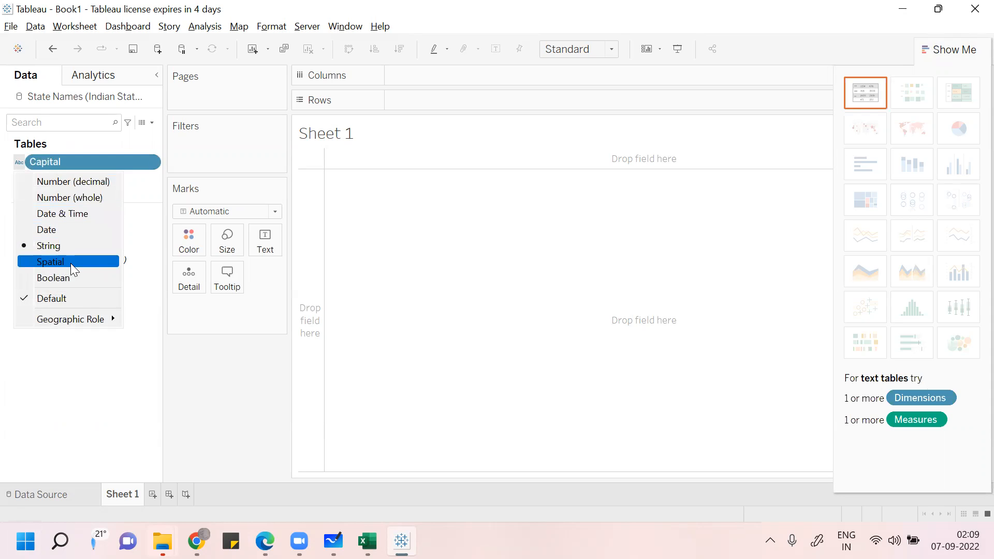
pyautogui.moveTo(79, 317)
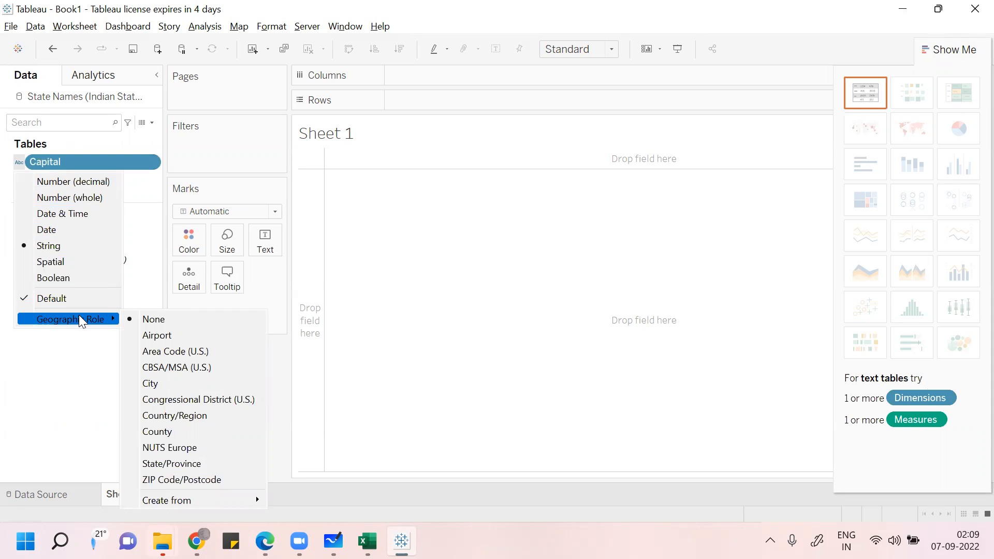
pyautogui.click(51, 362)
pyautogui.click(44, 189)
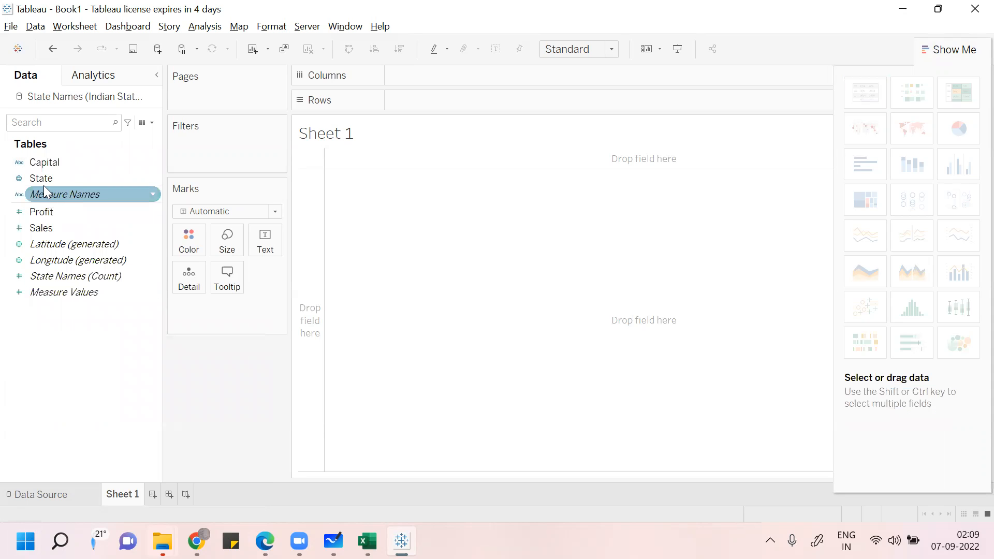
# Step: Create a filled map from the State and Sales fields
pyautogui.click(42, 182)
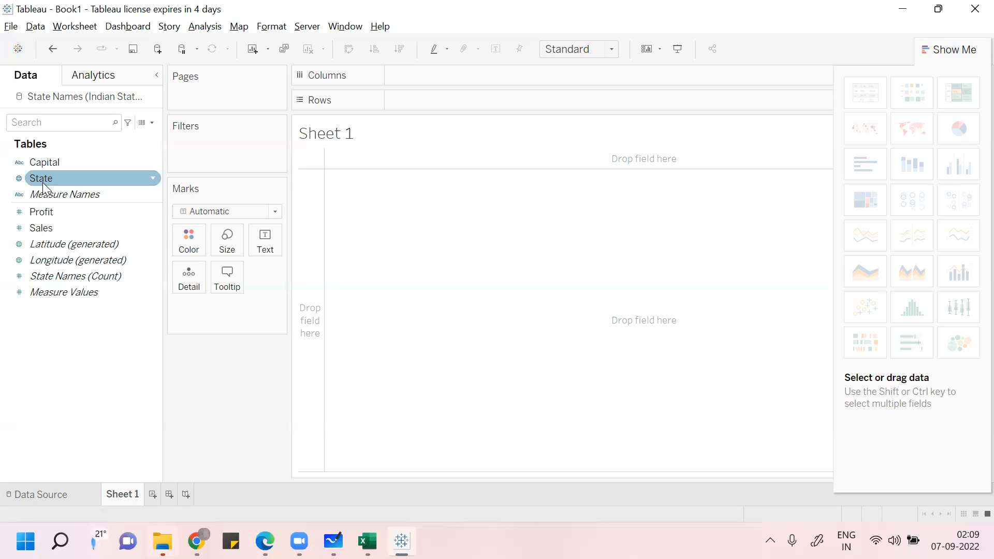
pyautogui.click(41, 231)
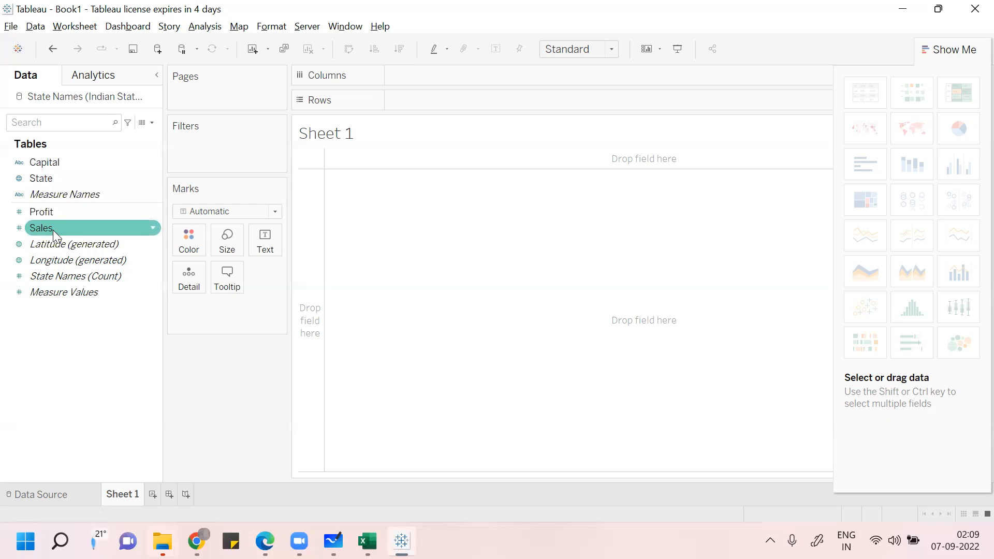
pyautogui.click(52, 176)
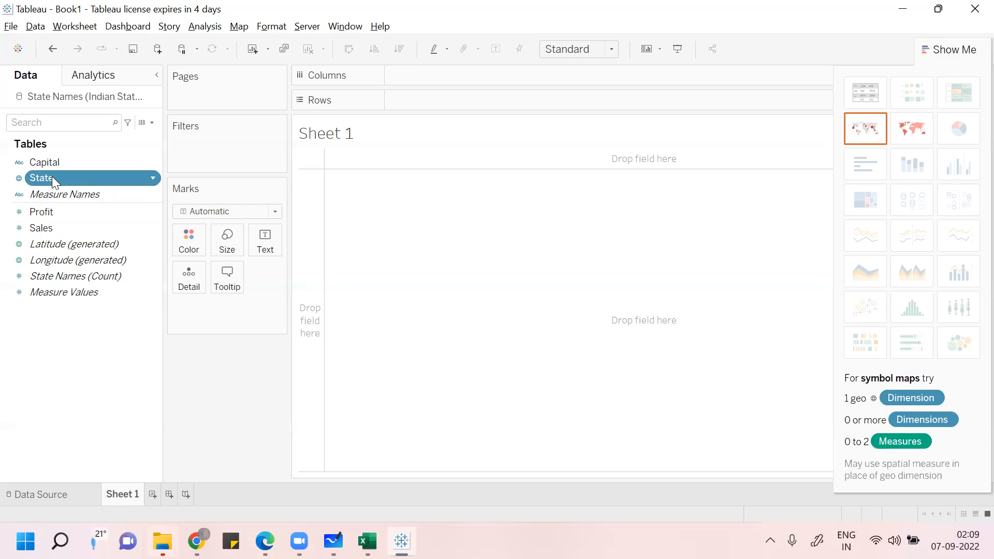
pyautogui.keyDown('ctrl'); pyautogui.click(47, 227); pyautogui.keyUp('ctrl')
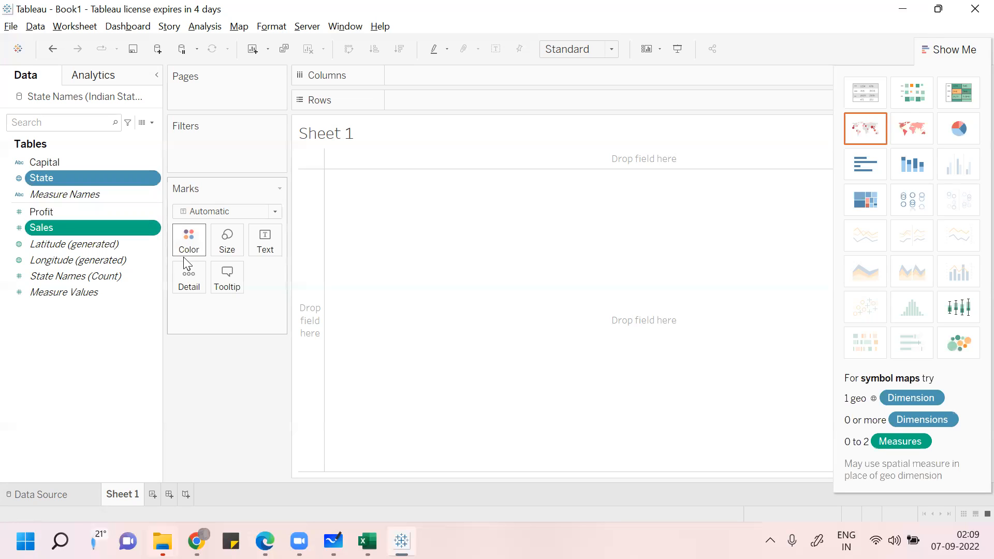
pyautogui.click(151, 352)
pyautogui.click(63, 178)
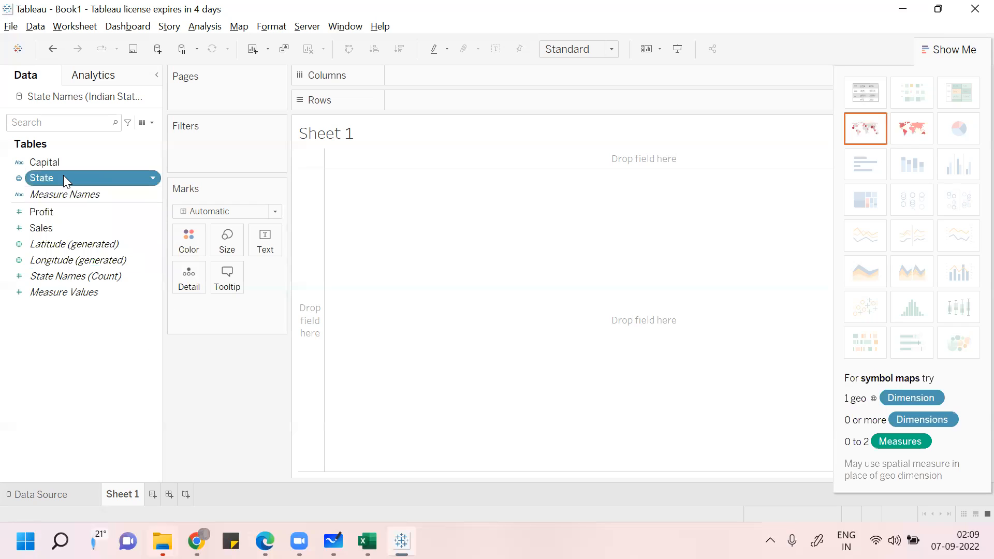
pyautogui.keyDown('ctrl'); pyautogui.click(47, 228); pyautogui.keyUp('ctrl')
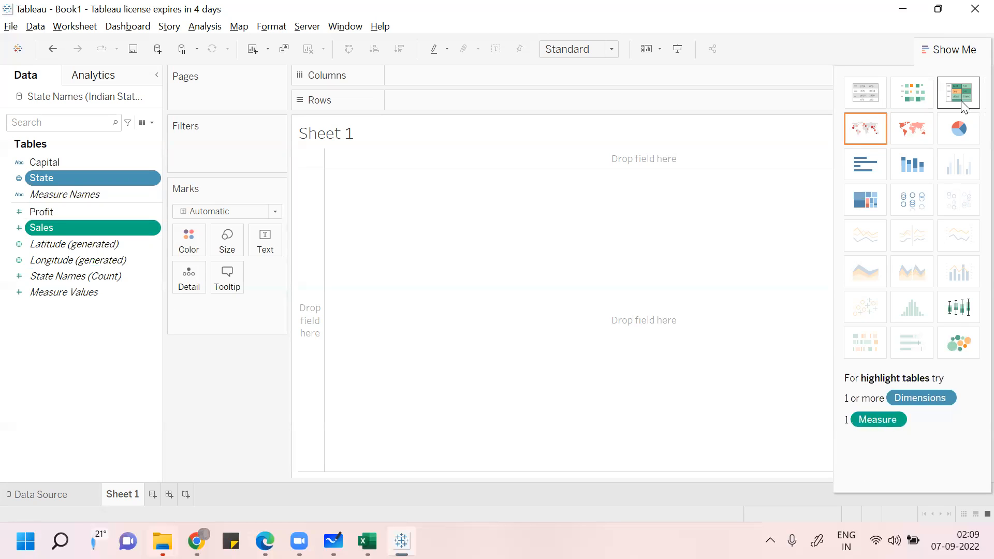
pyautogui.click(912, 129)
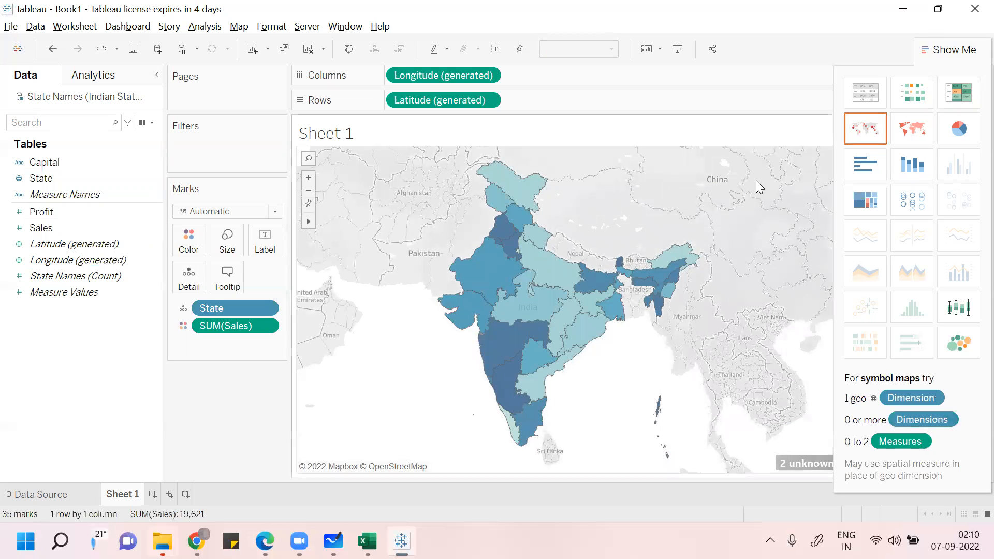
# Step: Recolor the map's Sales shading with a custom sequential palette in pink, #ff007f
pyautogui.moveTo(664, 261)
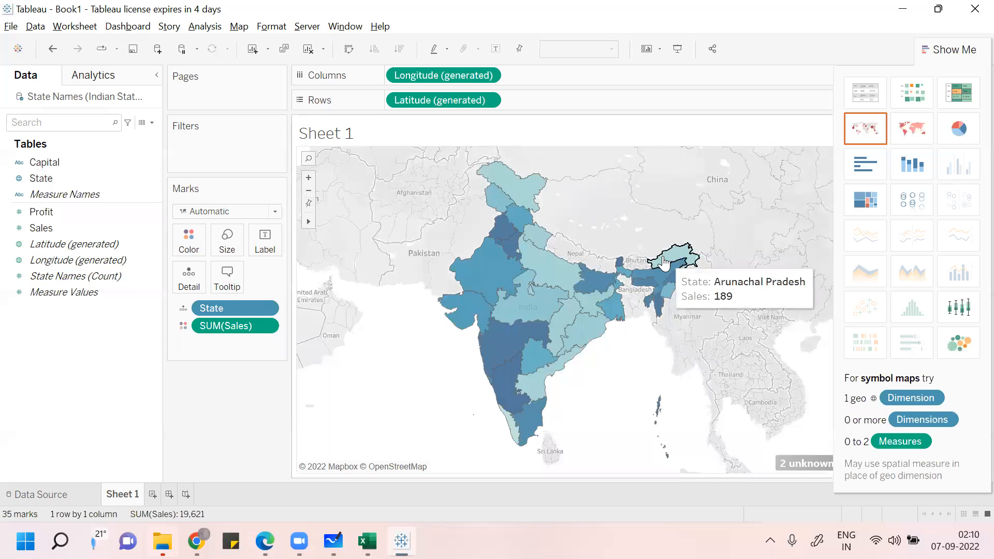
pyautogui.moveTo(514, 214)
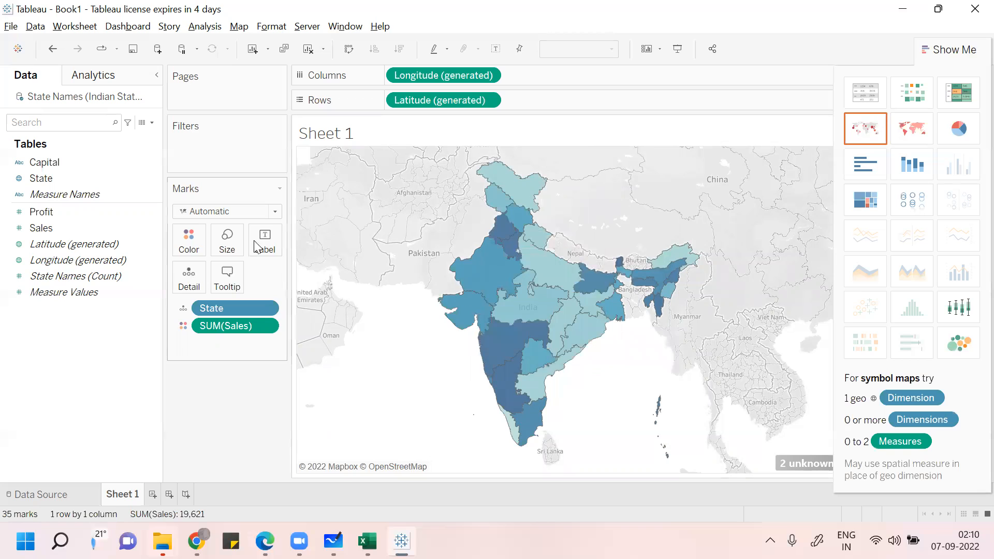
pyautogui.click(196, 239)
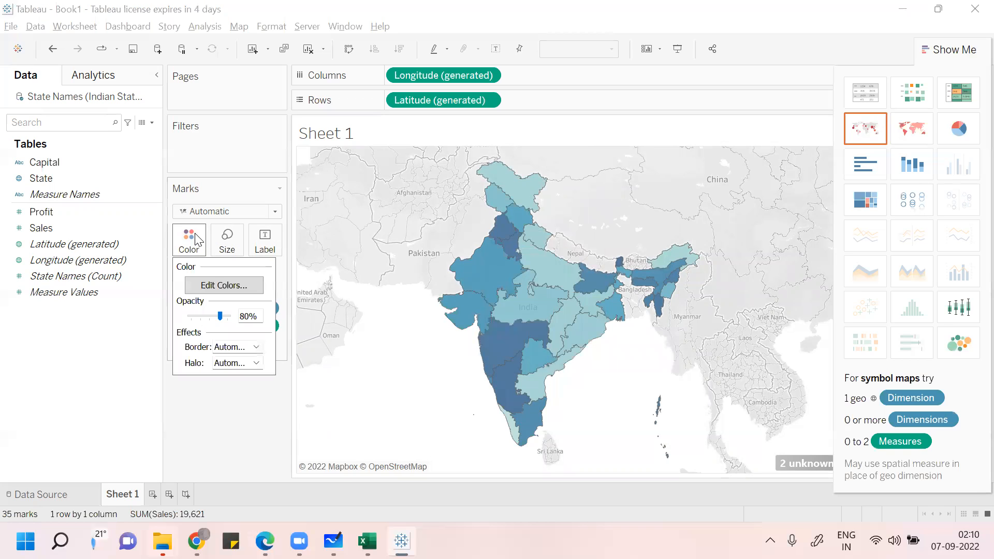
pyautogui.click(229, 286)
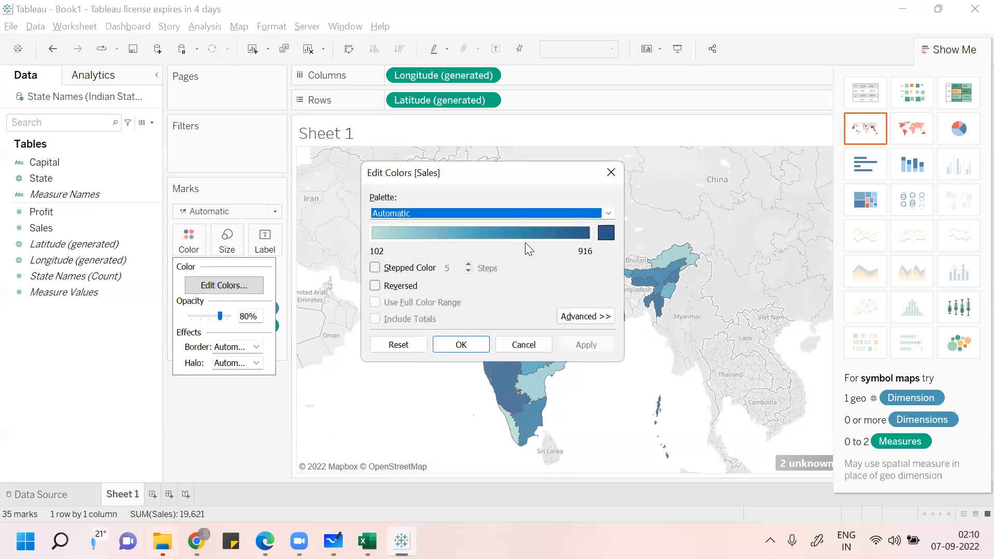
pyautogui.click(604, 229)
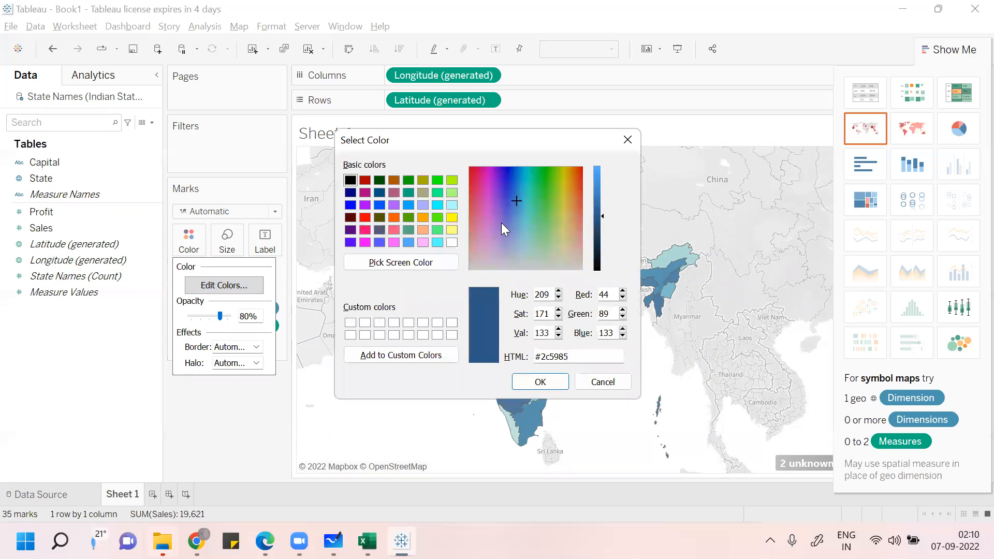
pyautogui.click(367, 227)
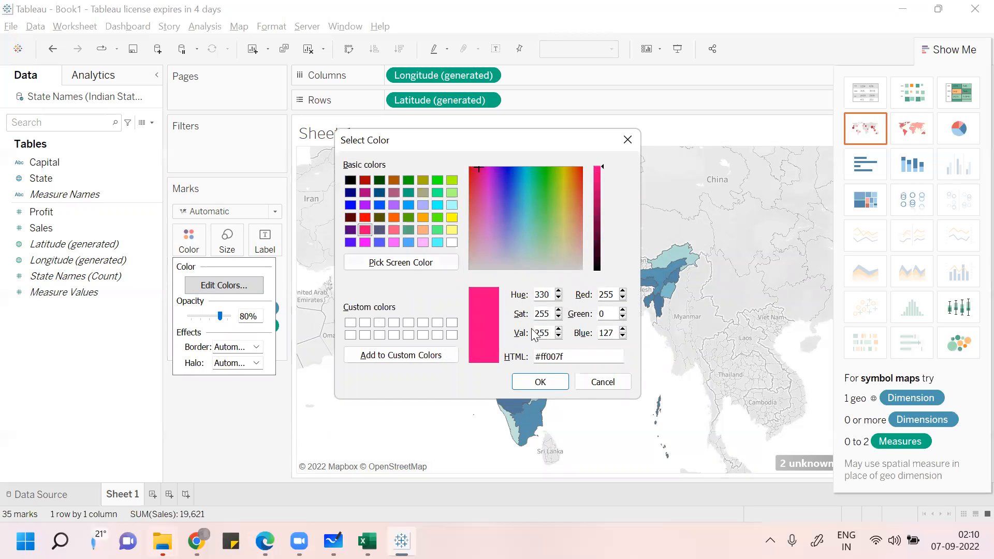
pyautogui.click(551, 385)
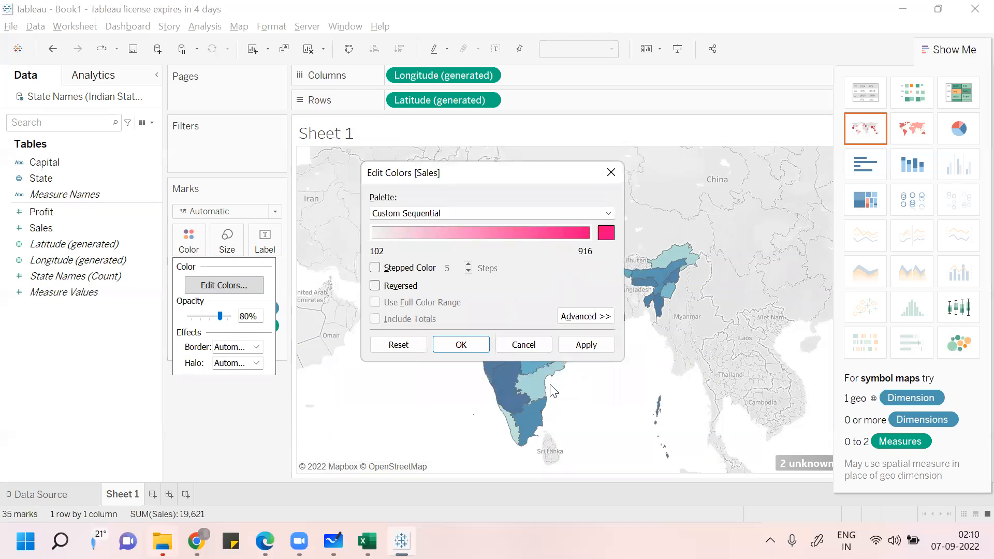
pyautogui.click(474, 343)
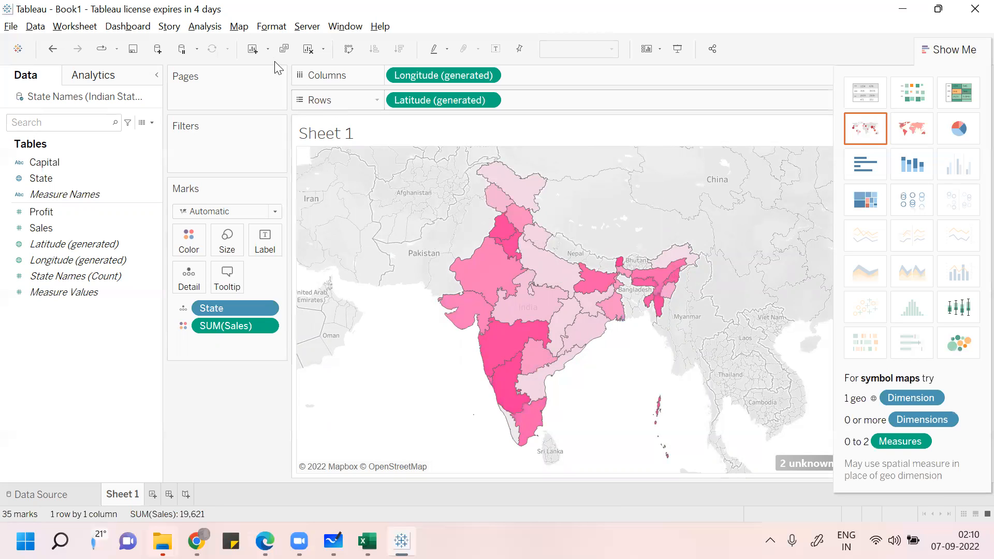
# Step: Turn off the Base and Land Cover layers of the map background
pyautogui.click(250, 29)
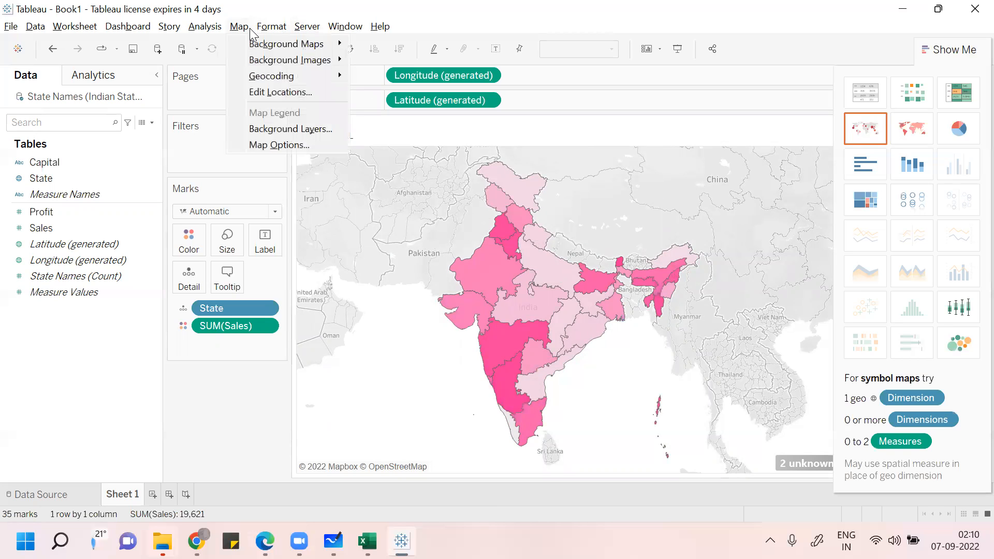
pyautogui.click(298, 129)
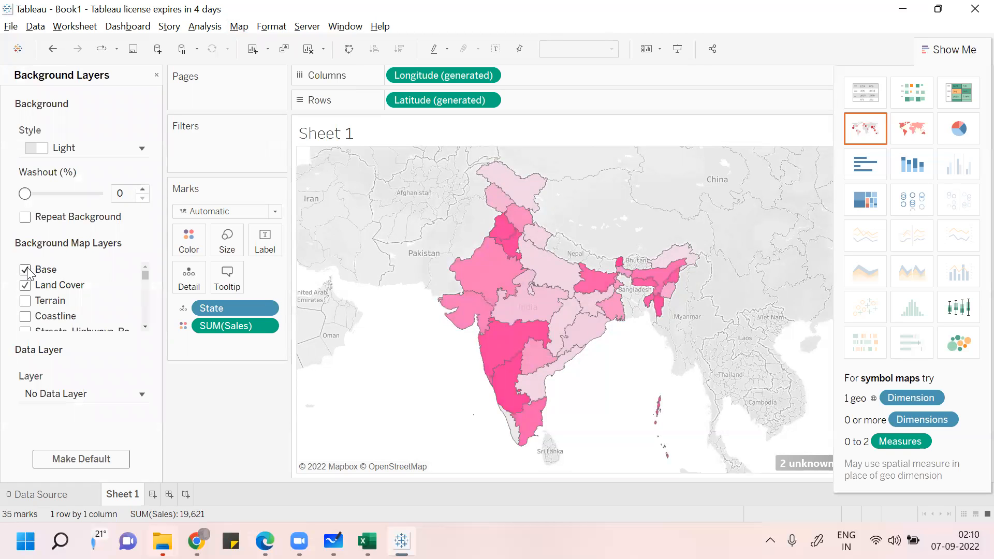
pyautogui.click(25, 269)
pyautogui.click(25, 285)
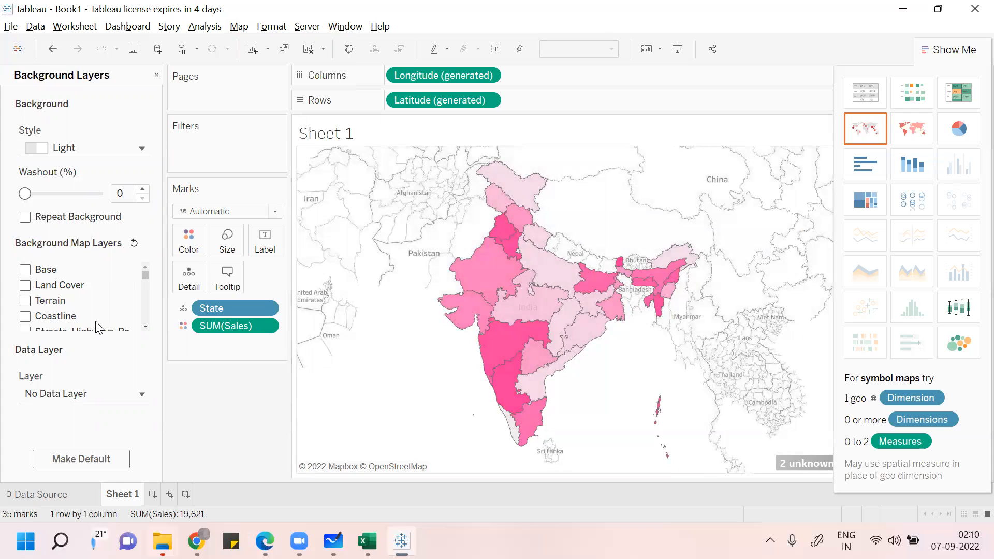
# Step: Turn off the state/province borders and names and the country/region borders and names in the map's background layers
pyautogui.scroll(-7, 145, 327)
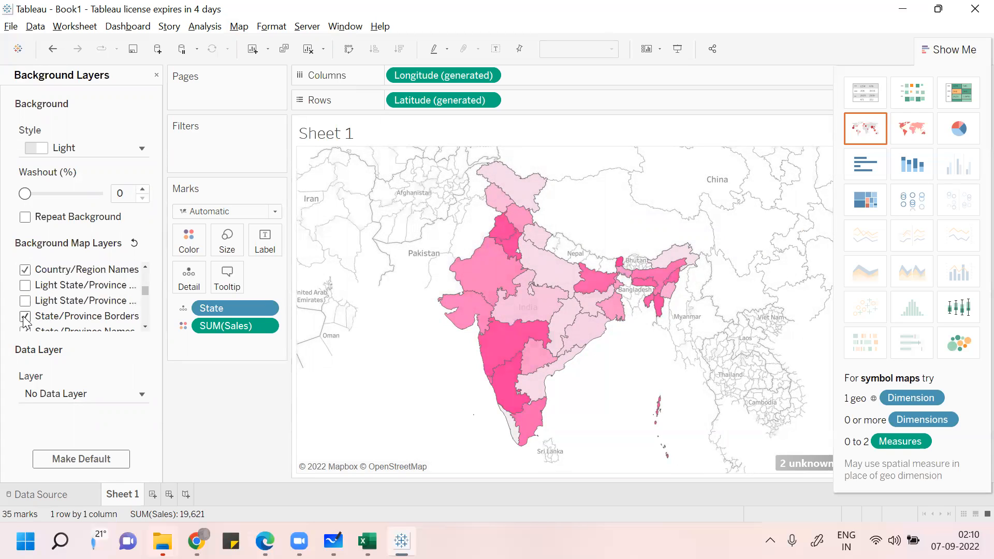
pyautogui.click(24, 316)
pyautogui.click(25, 270)
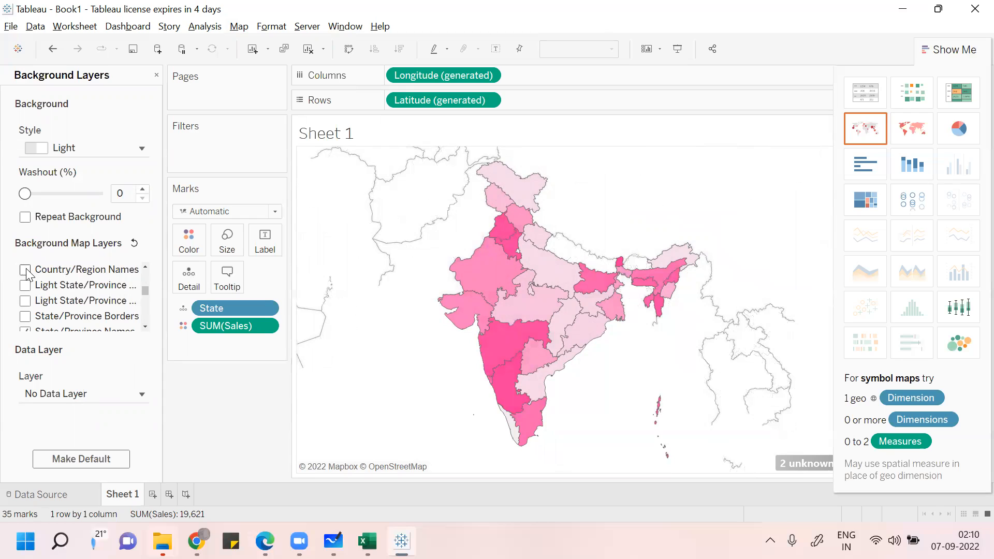
pyautogui.click(144, 267)
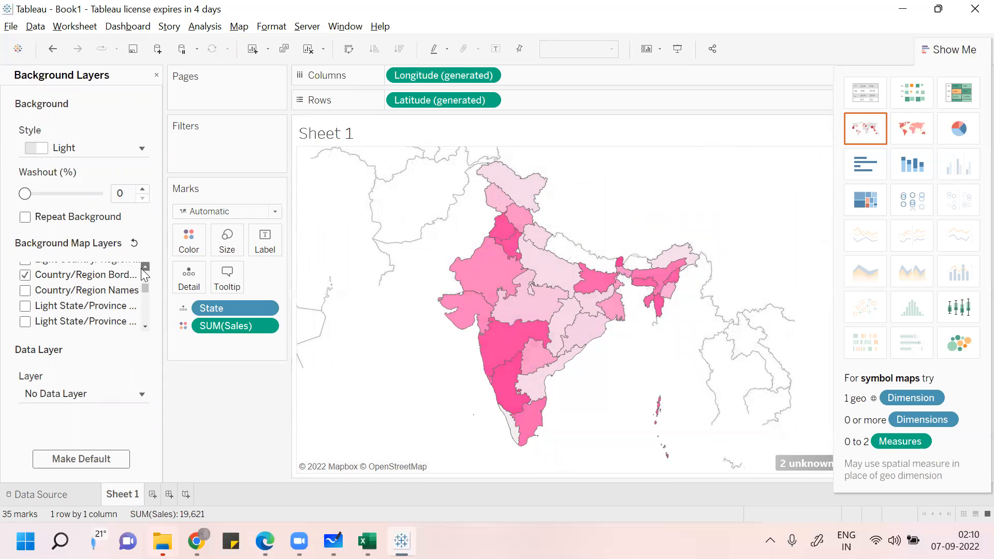
pyautogui.click(26, 275)
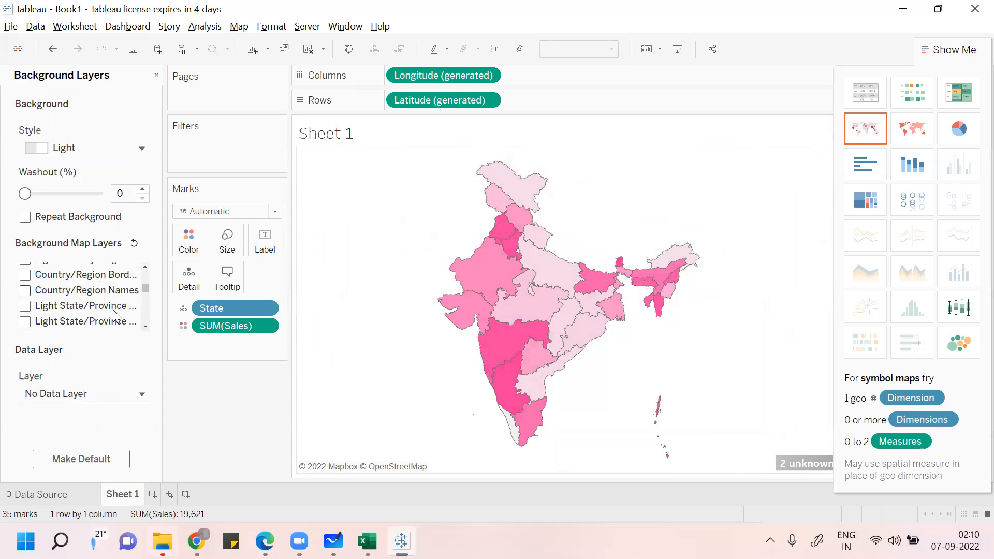
pyautogui.click(145, 326)
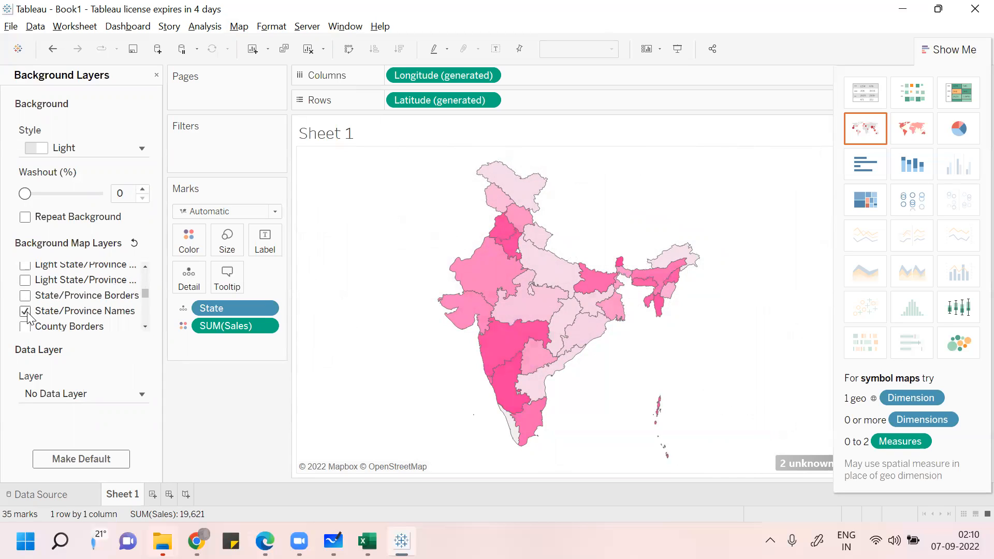
pyautogui.click(145, 326)
pyautogui.click(145, 327)
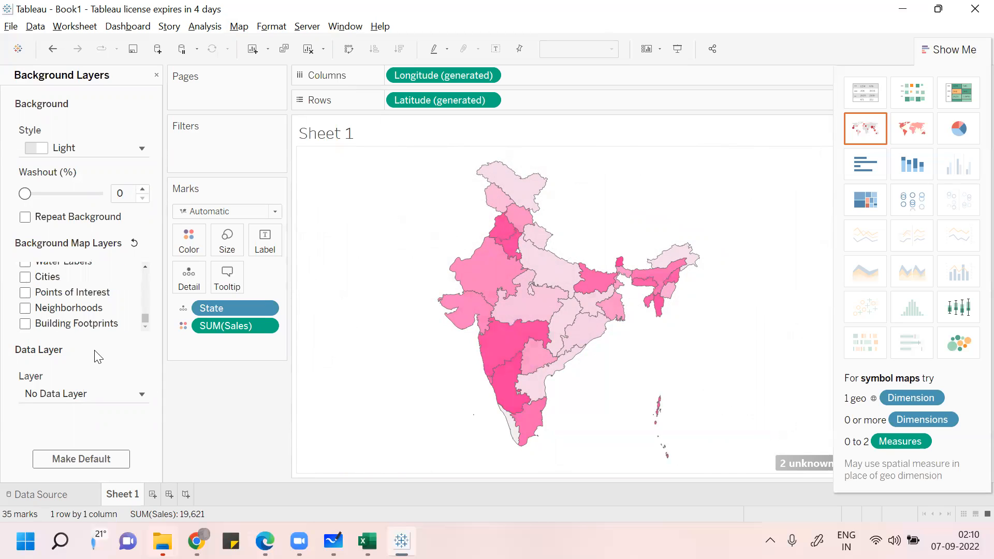
# Step: Close the background layer settings, label the map's regions with State, and hide the chart type suggestions
pyautogui.click(157, 75)
pyautogui.moveTo(59, 175); pyautogui.dragTo(274, 242)
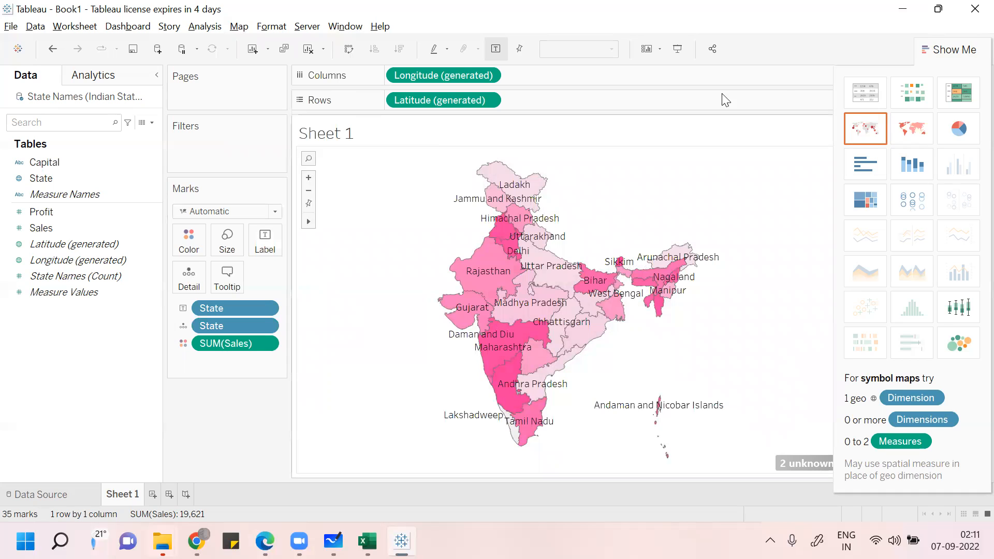
pyautogui.click(953, 49)
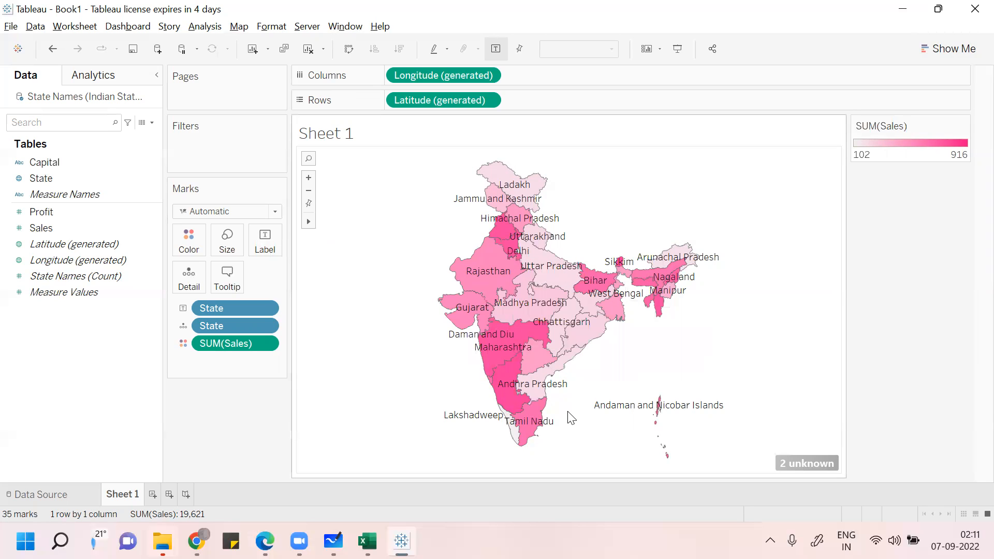
# Step: Open location editing for the map's unknown states and list the possible matches for Dadar and Nagar Haveli
pyautogui.click(811, 462)
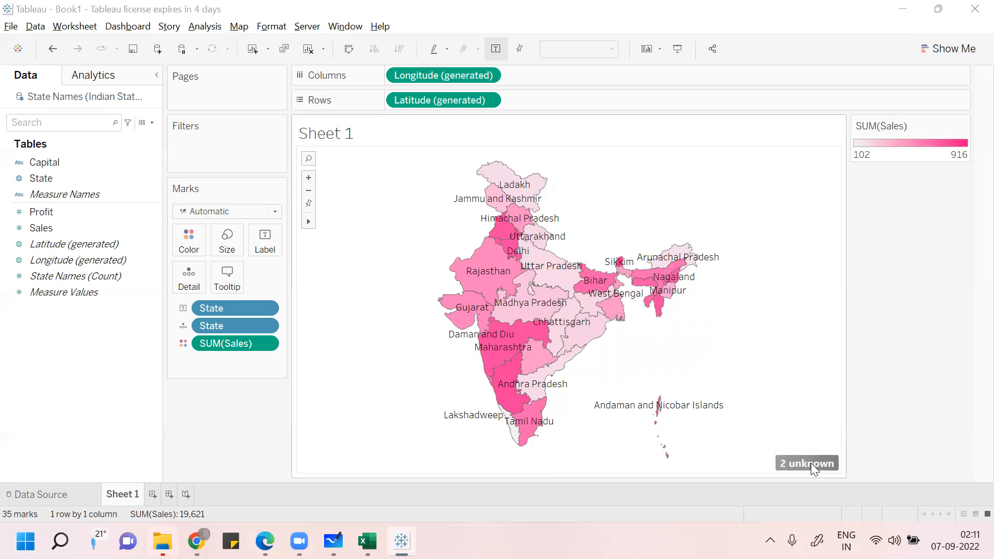
pyautogui.click(492, 228)
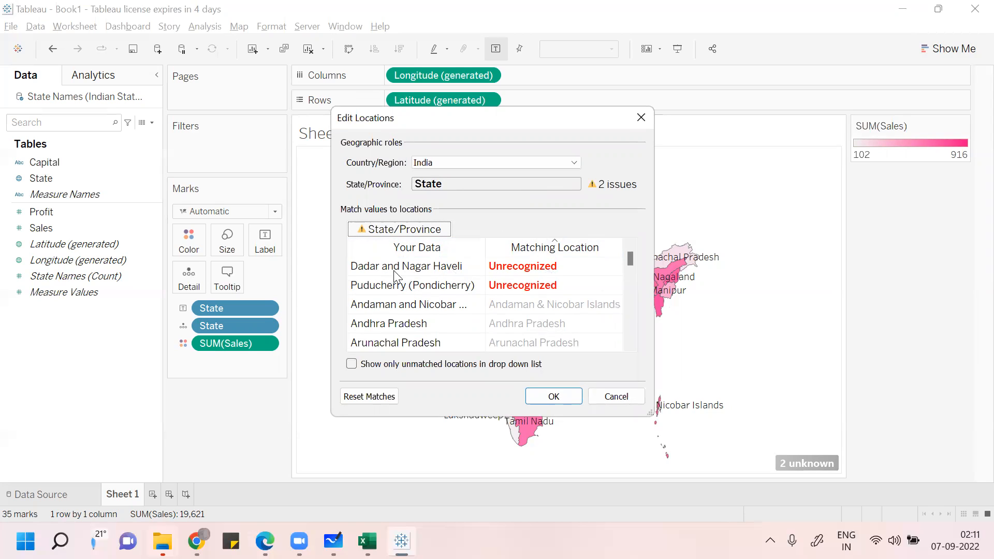
pyautogui.click(510, 268)
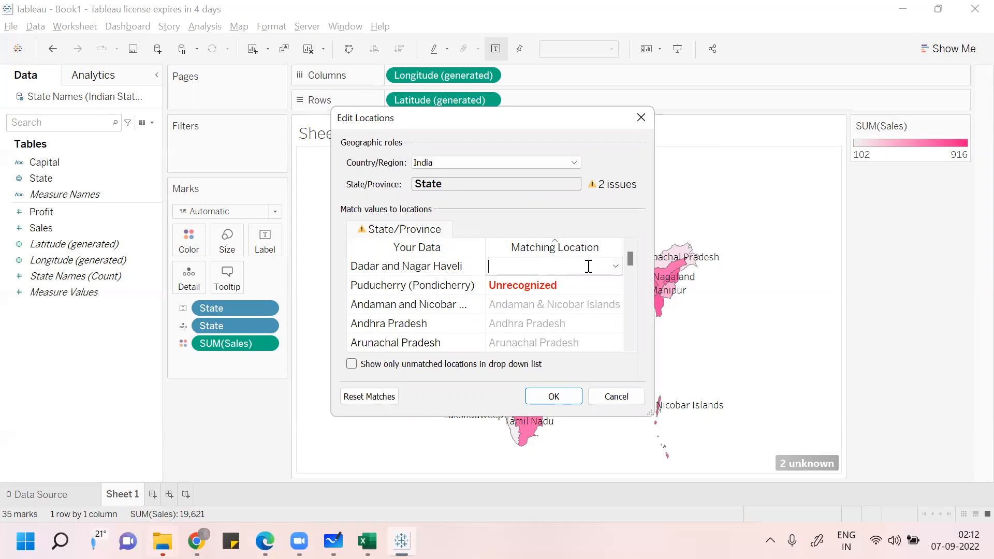
pyautogui.click(615, 266)
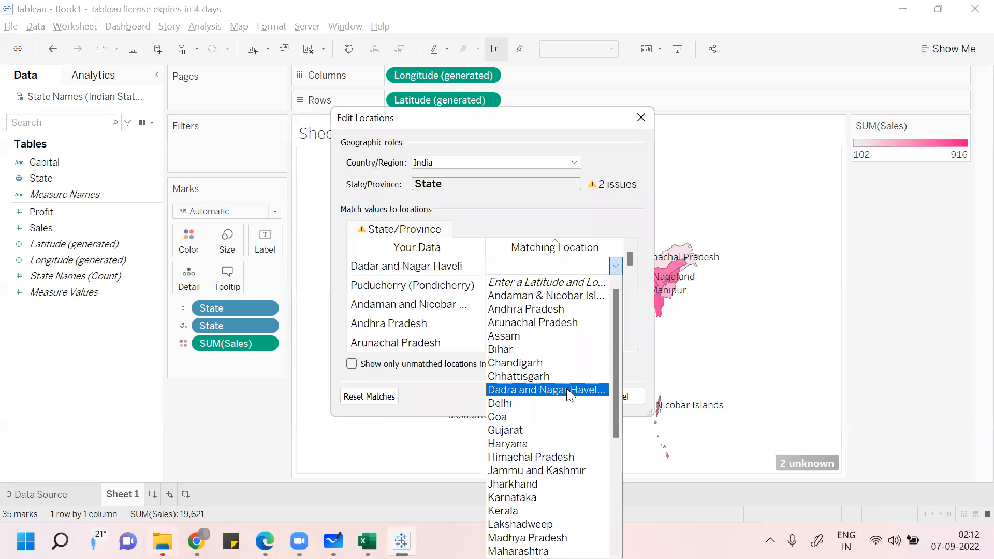
pyautogui.click(557, 285)
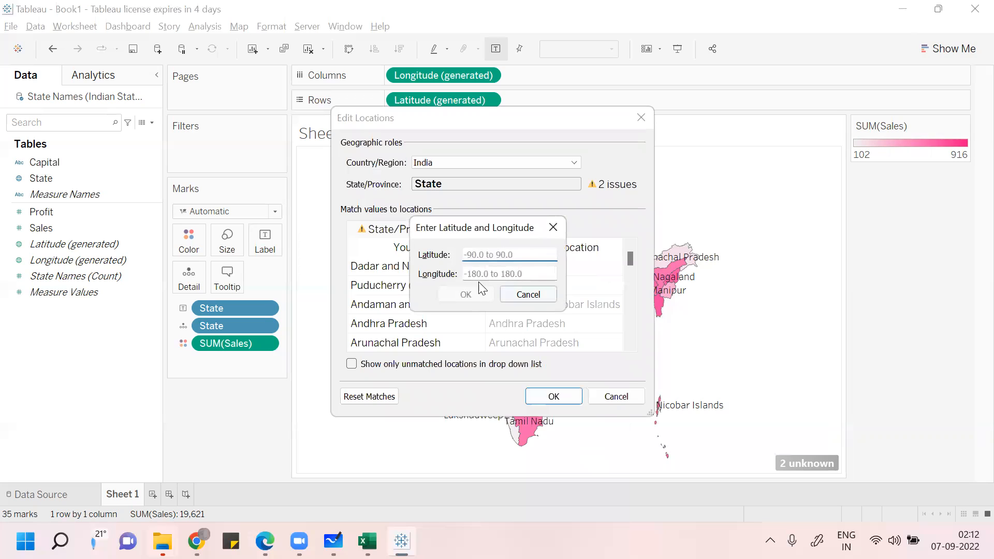
pyautogui.click(514, 255)
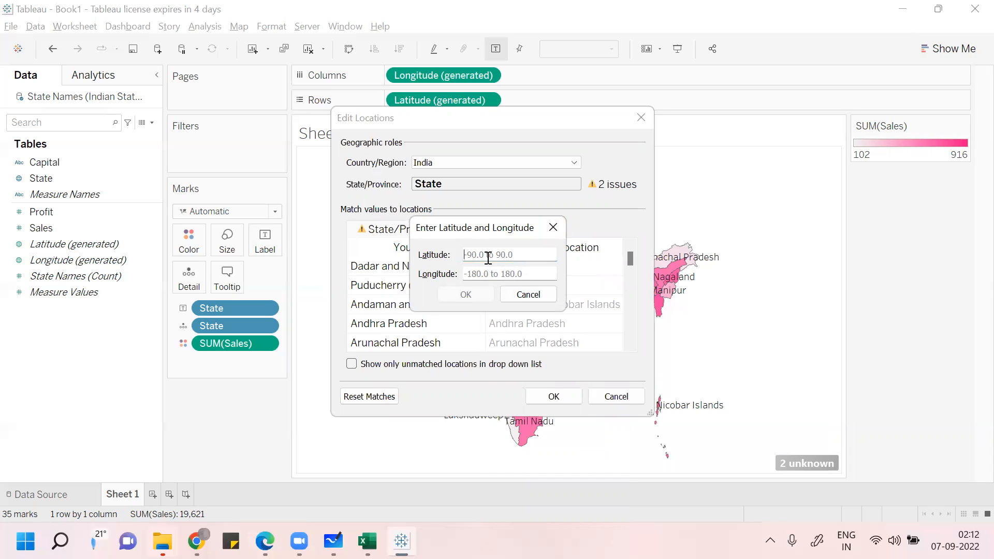
pyautogui.click(556, 230)
# Step: Match the unrecognized state Dadar and Nagar Haveli to the Dadra and Nagar Haveli location
pyautogui.click(544, 271)
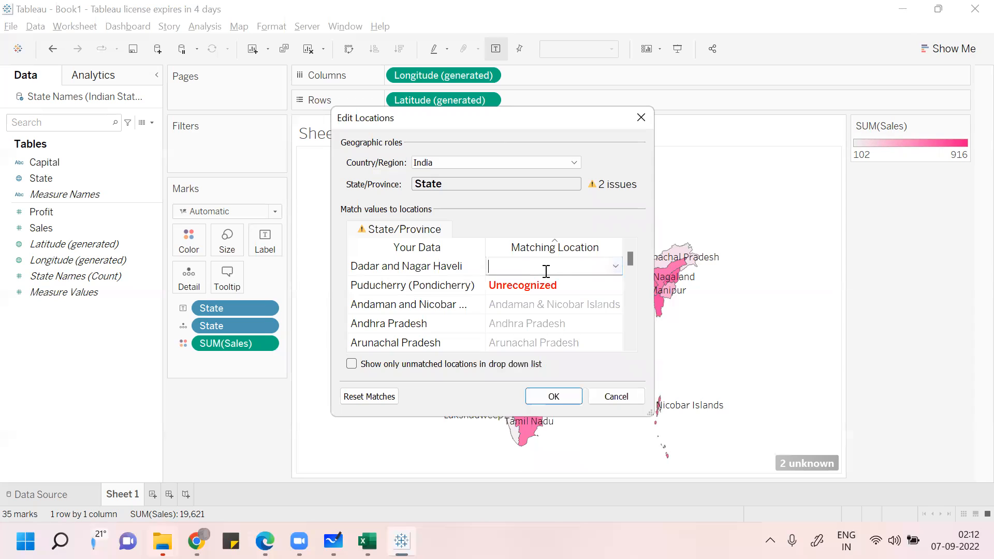
pyautogui.click(616, 266)
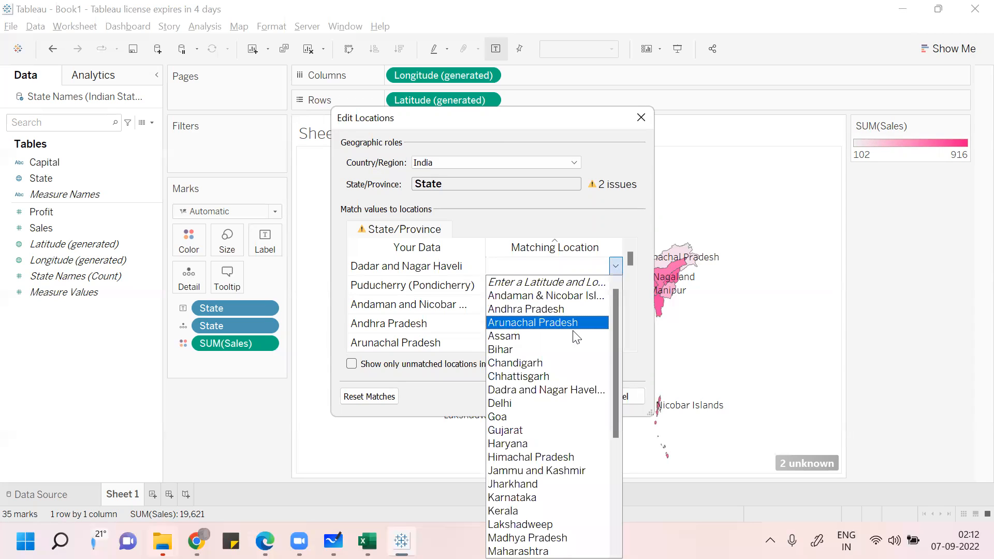
pyautogui.click(561, 389)
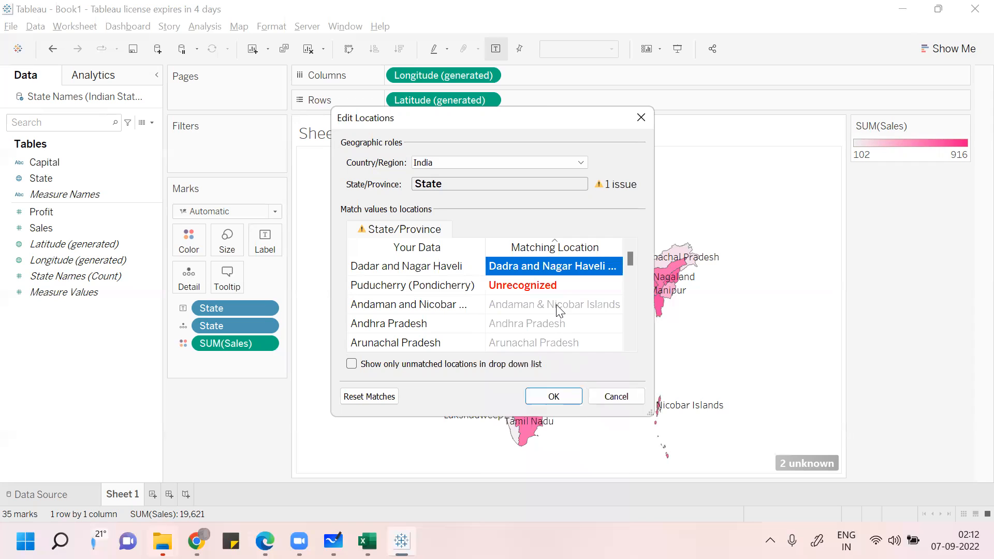
# Step: Match the unrecognized state Puducherry (Pondicherry) to the Puducherry location and apply the location edits
pyautogui.click(520, 290)
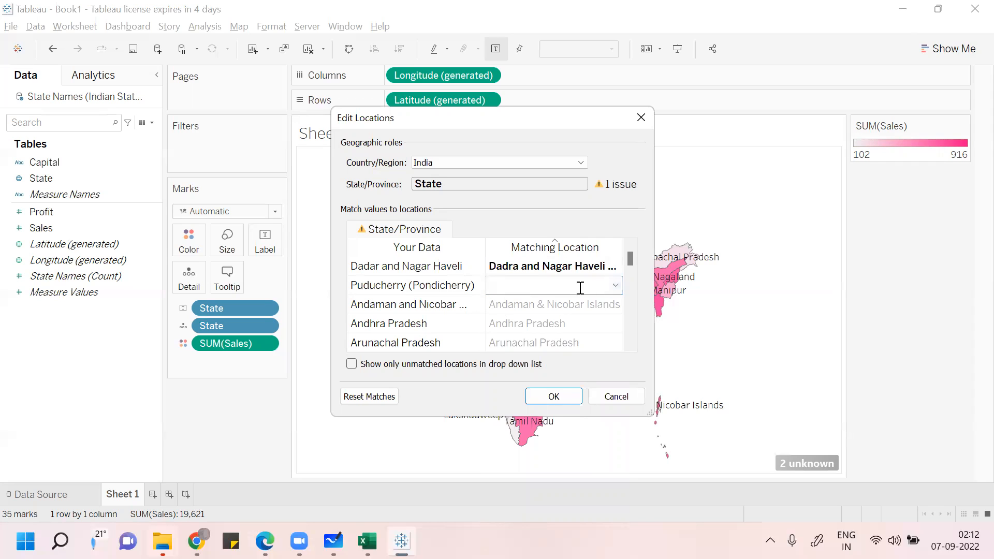
pyautogui.click(615, 289)
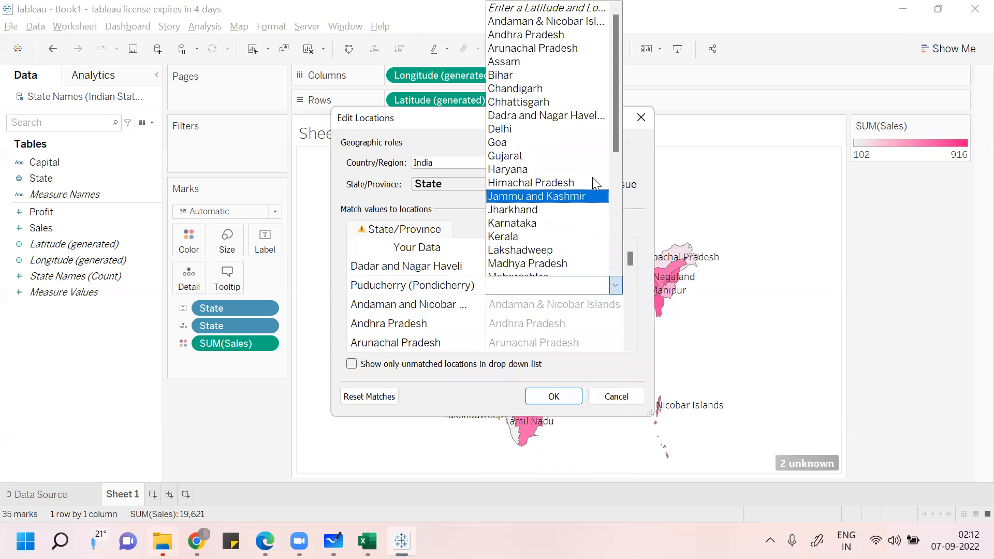
pyautogui.moveTo(620, 140); pyautogui.dragTo(613, 202)
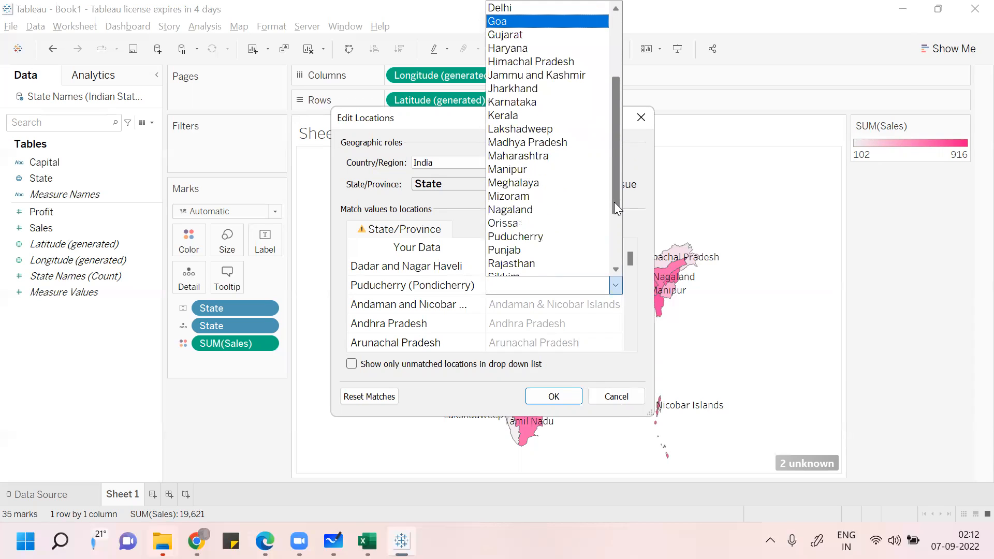
pyautogui.click(564, 236)
pyautogui.click(552, 398)
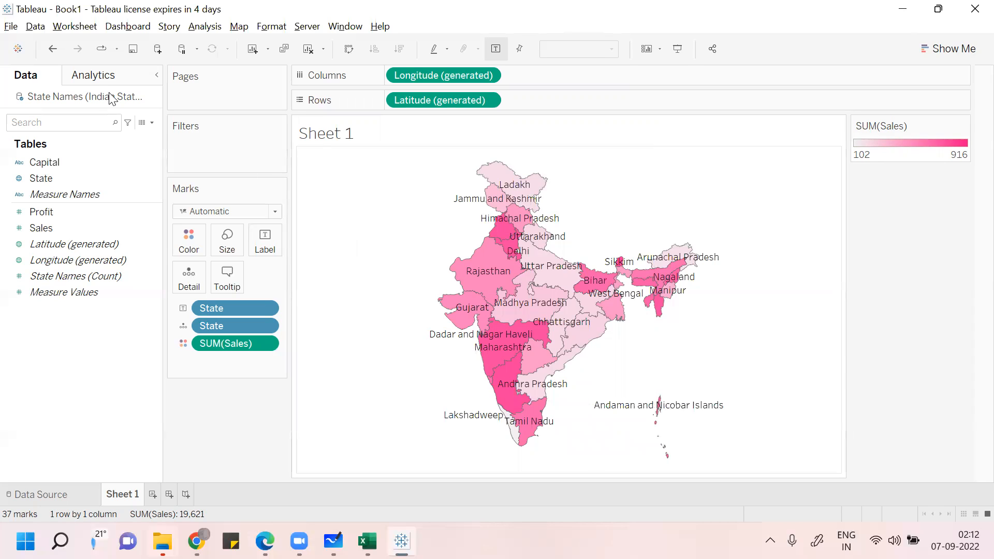
pyautogui.click(11, 26)
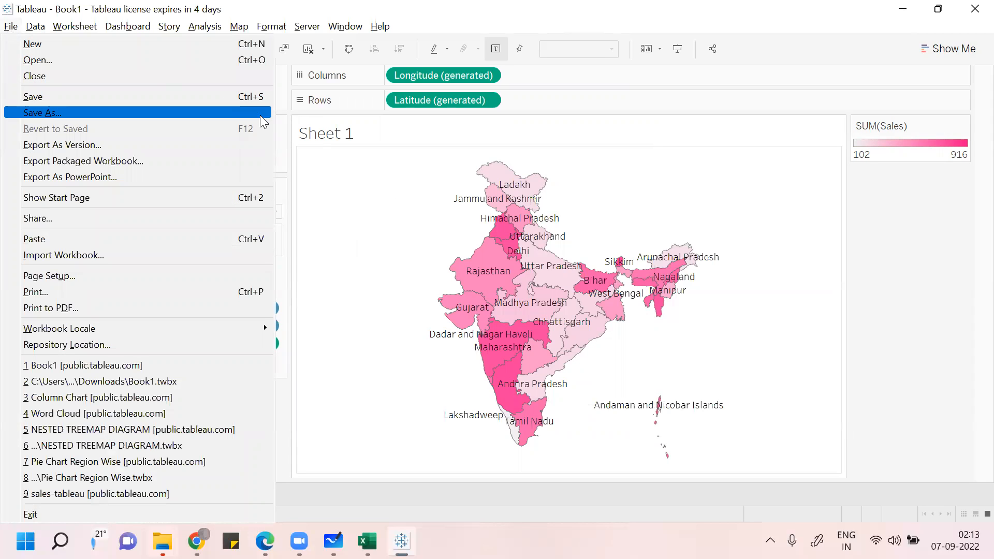
pyautogui.click(387, 238)
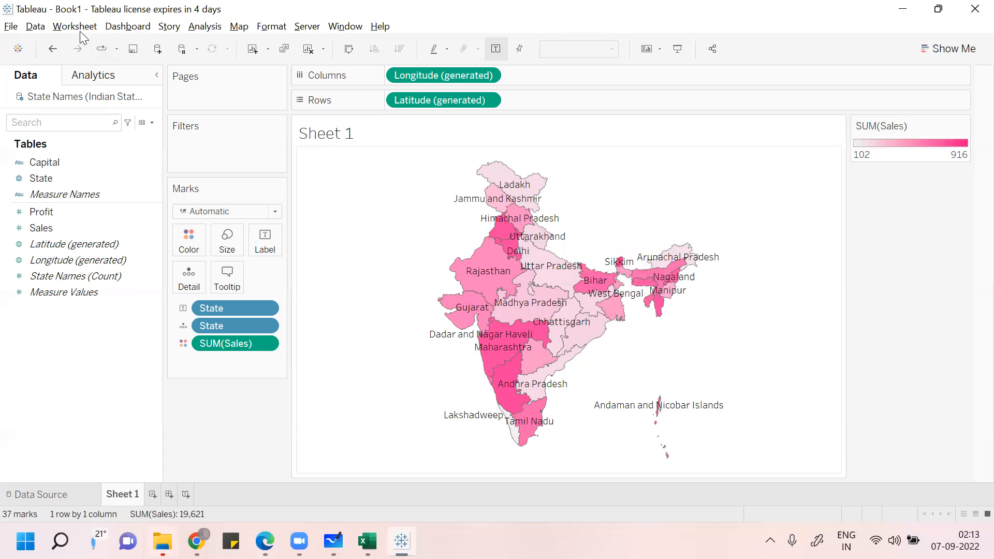
pyautogui.click(12, 30)
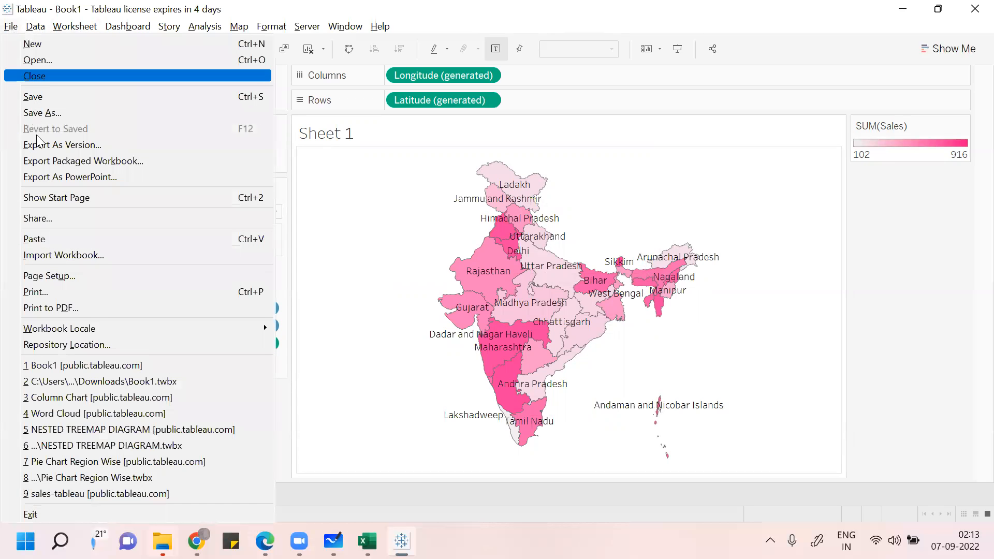
pyautogui.moveTo(98, 331)
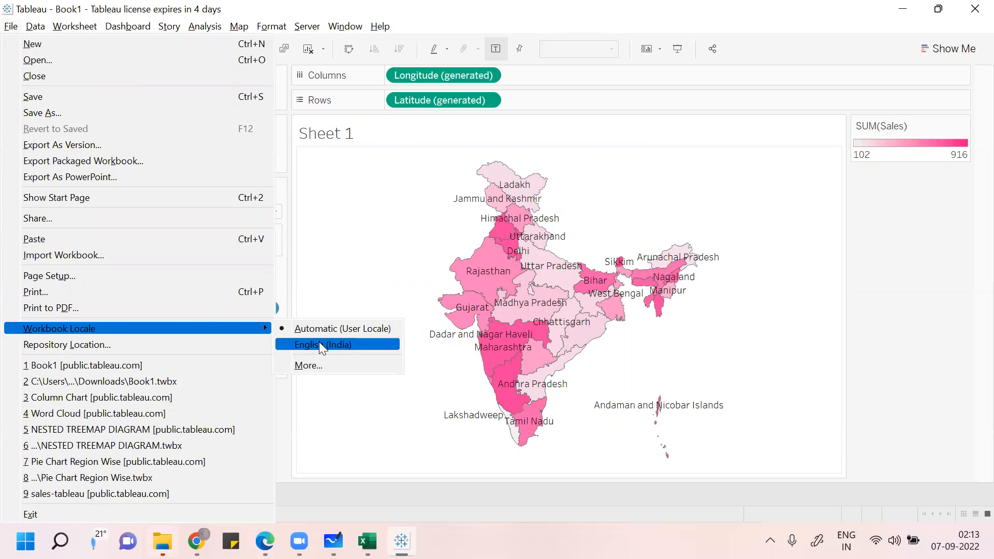
pyautogui.click(376, 258)
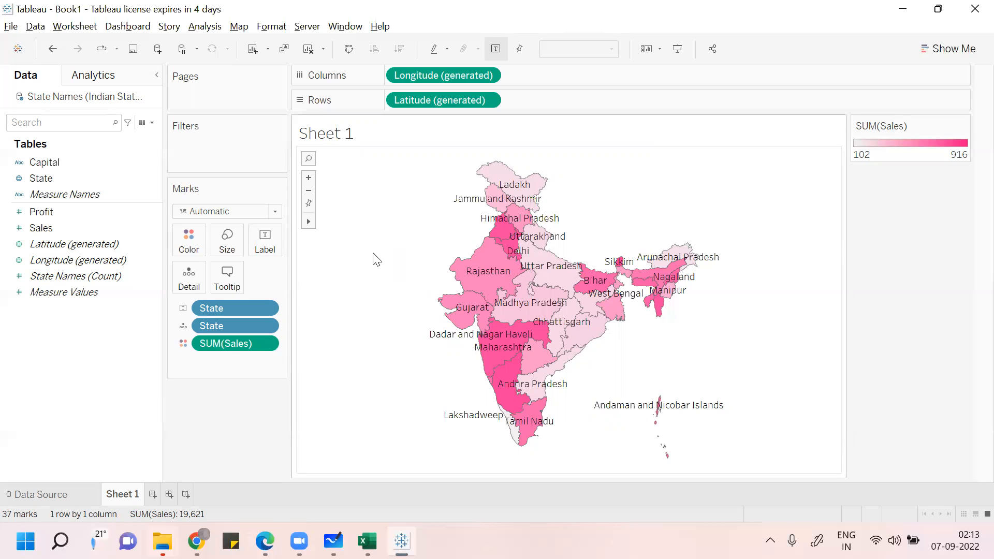
# Step: Add Sales to the map's state labels and color the states by Profit instead of Sales
pyautogui.moveTo(46, 229); pyautogui.dragTo(273, 241)
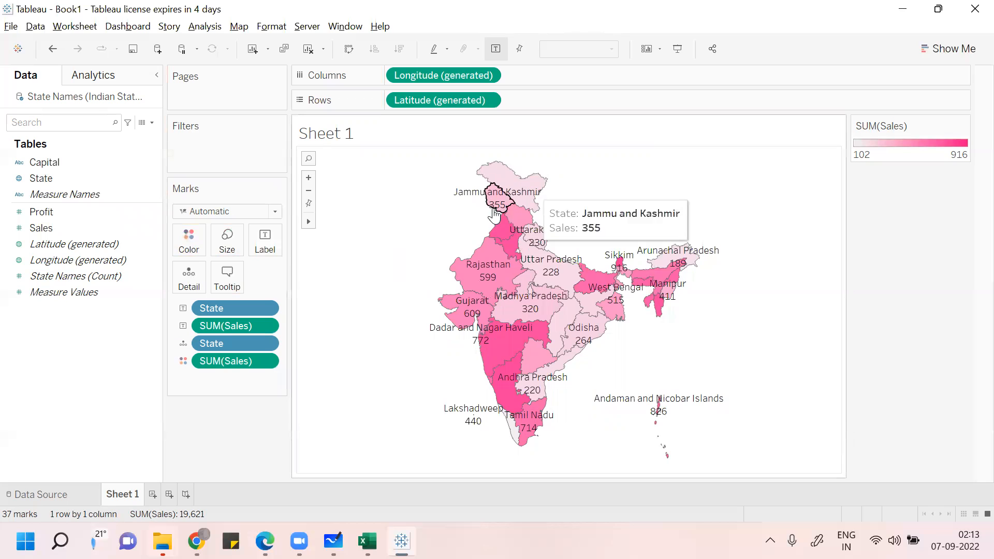
pyautogui.click(142, 248)
pyautogui.moveTo(46, 214); pyautogui.dragTo(192, 245)
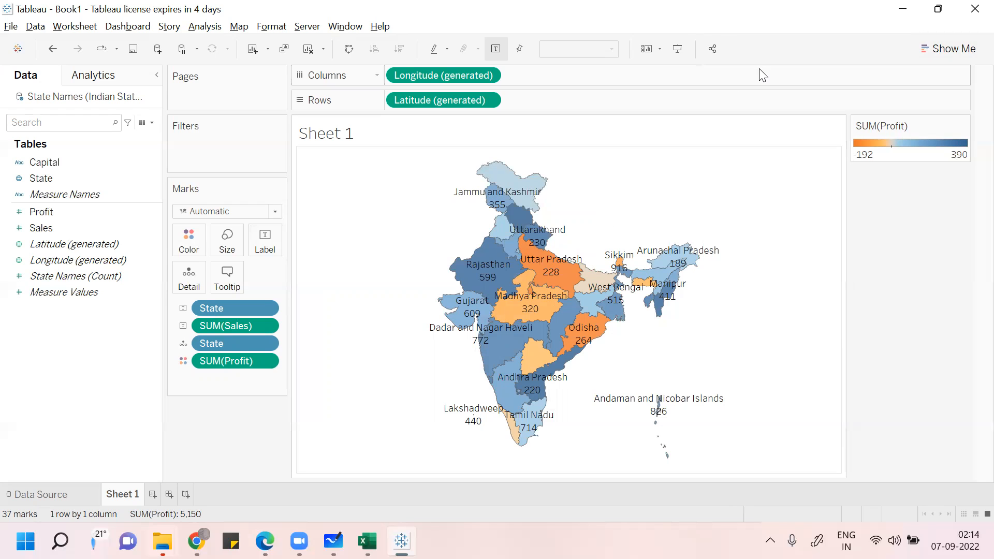
# Step: Preview the map in presentation mode and return to the worksheet
pyautogui.click(678, 49)
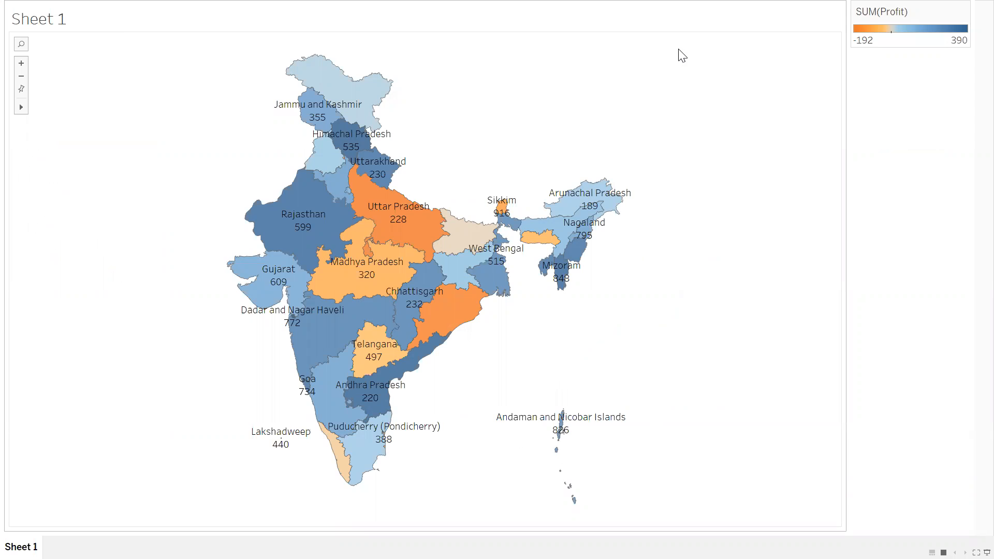
pyautogui.press('Escape')
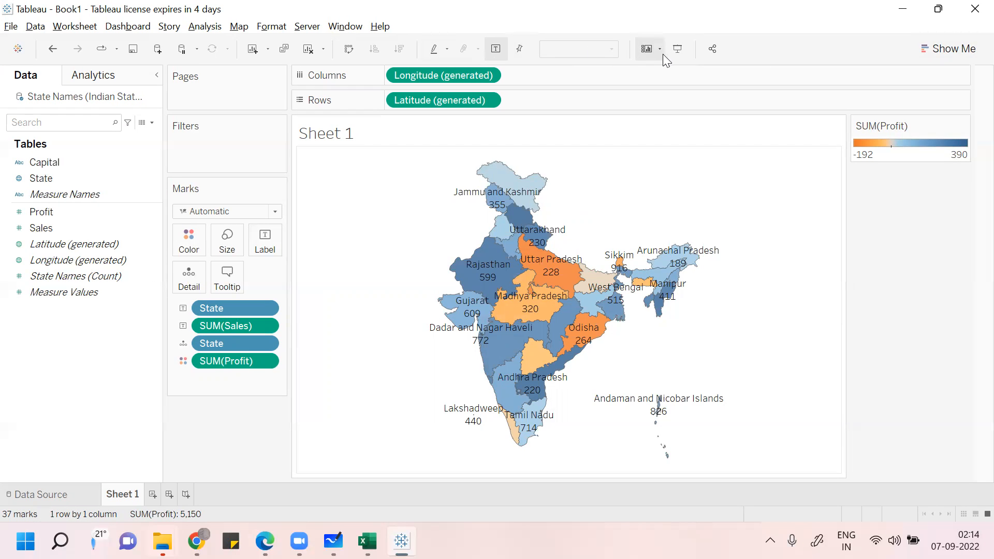
# Step: Change the State Names data source connection from Live to Extract, save the extract, and return to Sheet 1
pyautogui.click(29, 497)
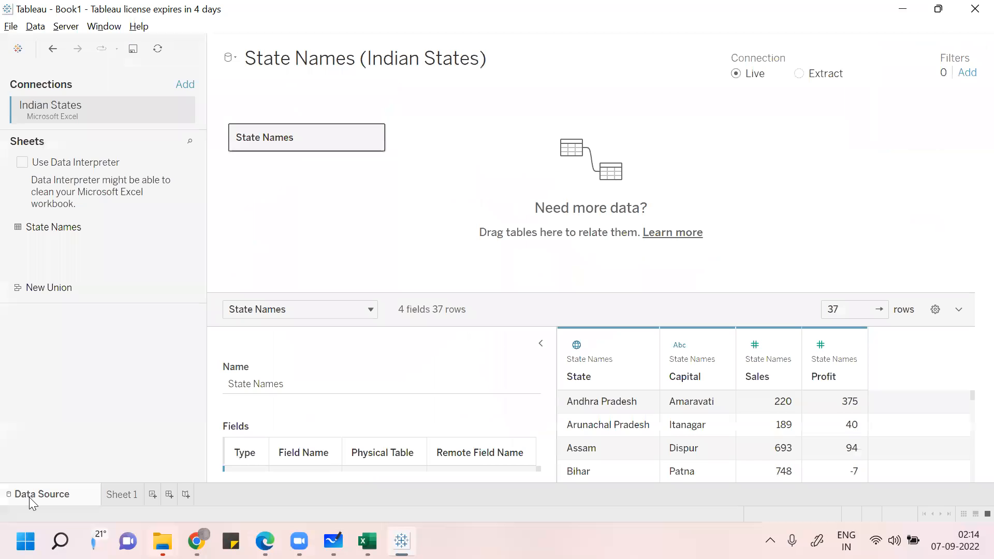
pyautogui.click(801, 74)
pyautogui.click(129, 494)
pyautogui.click(362, 366)
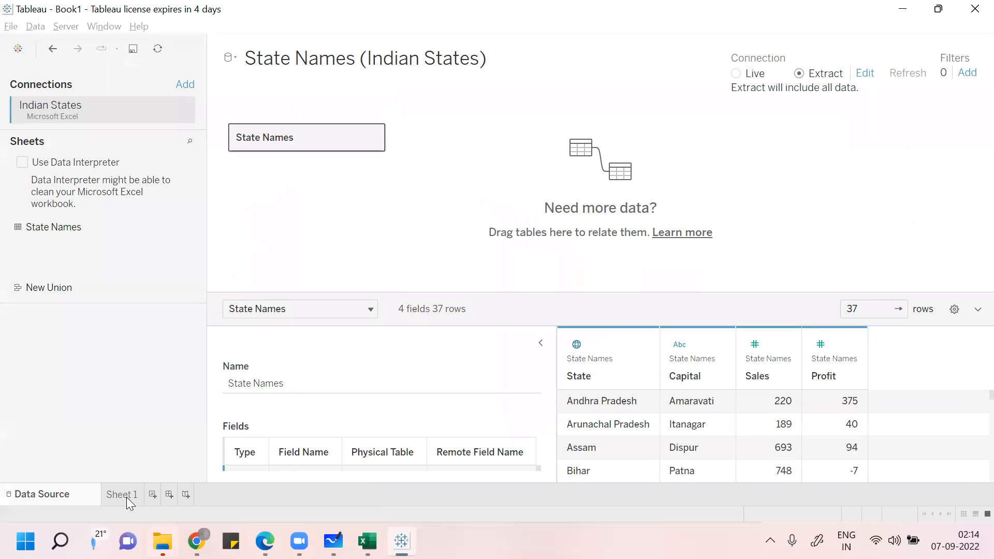
pyautogui.doubleClick(126, 495)
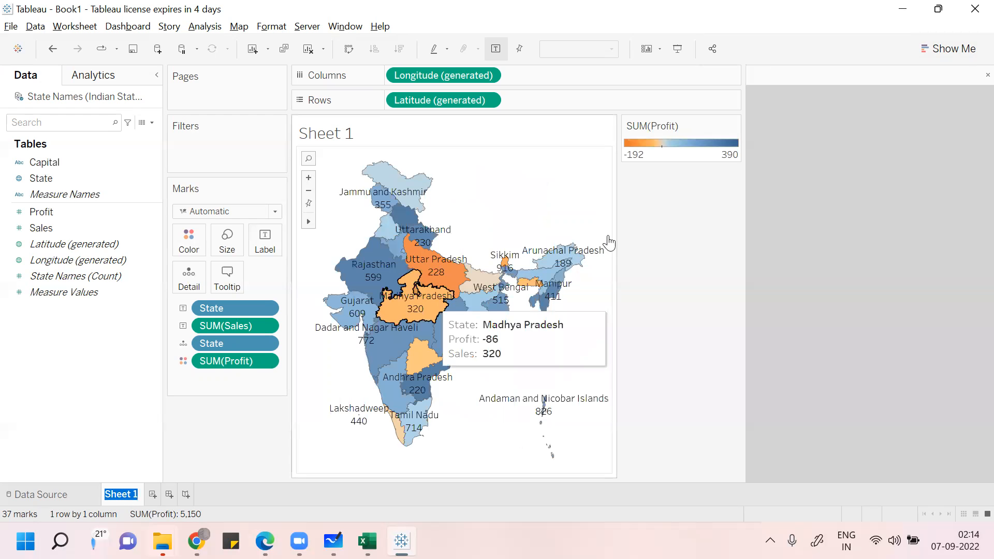
pyautogui.click(712, 48)
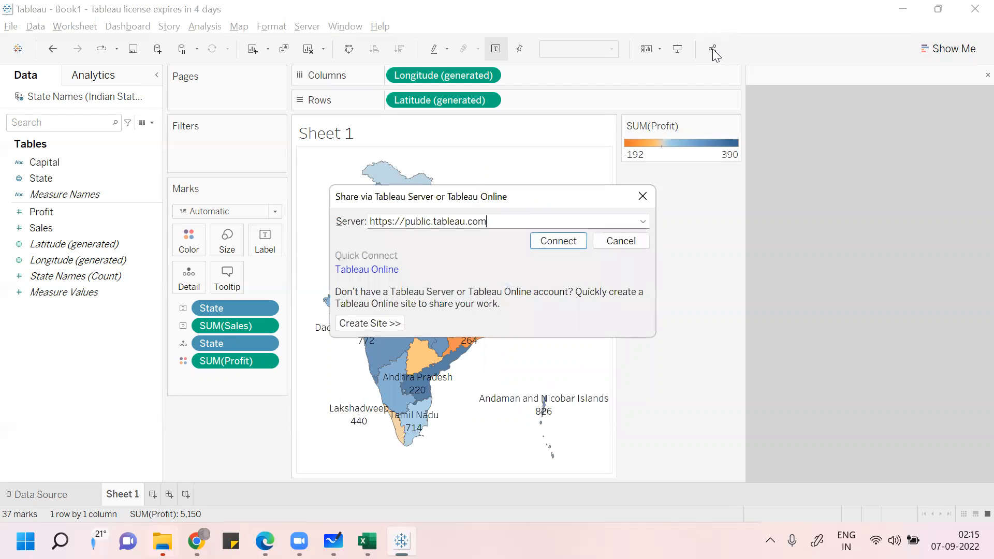
pyautogui.write('/s/')
pyautogui.click(578, 241)
pyautogui.click(562, 252)
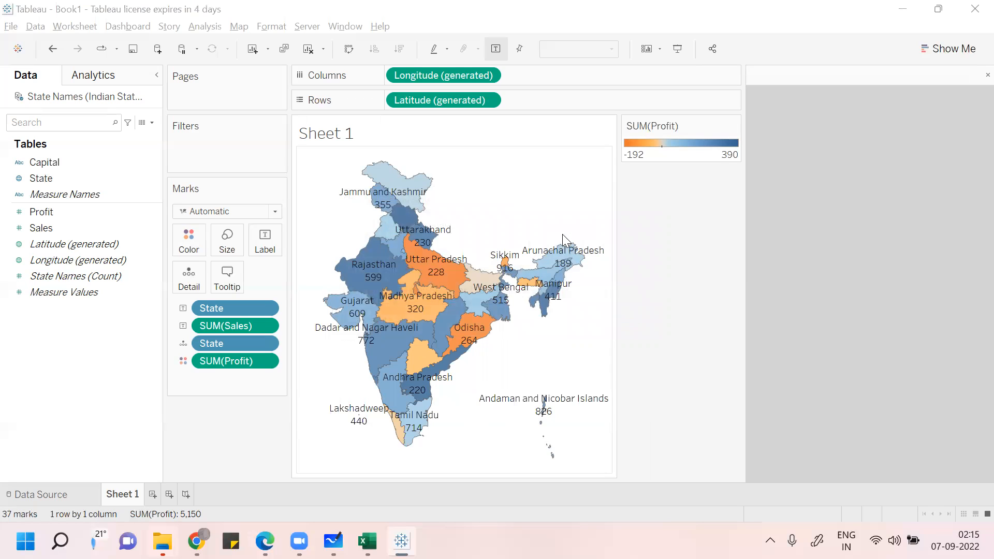
# Step: Publish the workbook to Tableau Public with the title India Map and view the published page
pyautogui.press('BackSpace')
pyautogui.press('BackSpace')
pyautogui.press('BackSpace')
pyautogui.press('BackSpace')
pyautogui.press('BackSpace')
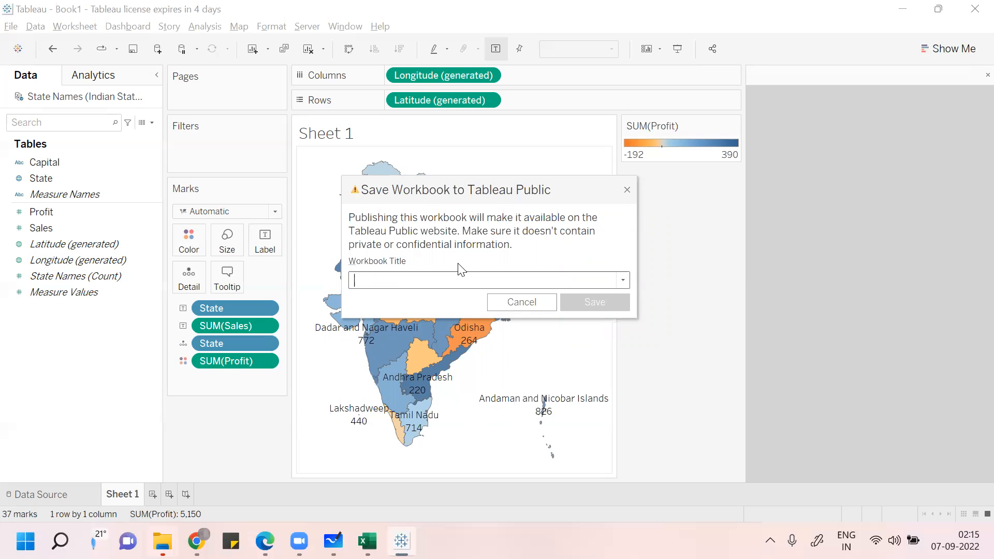
pyautogui.write('Indi')
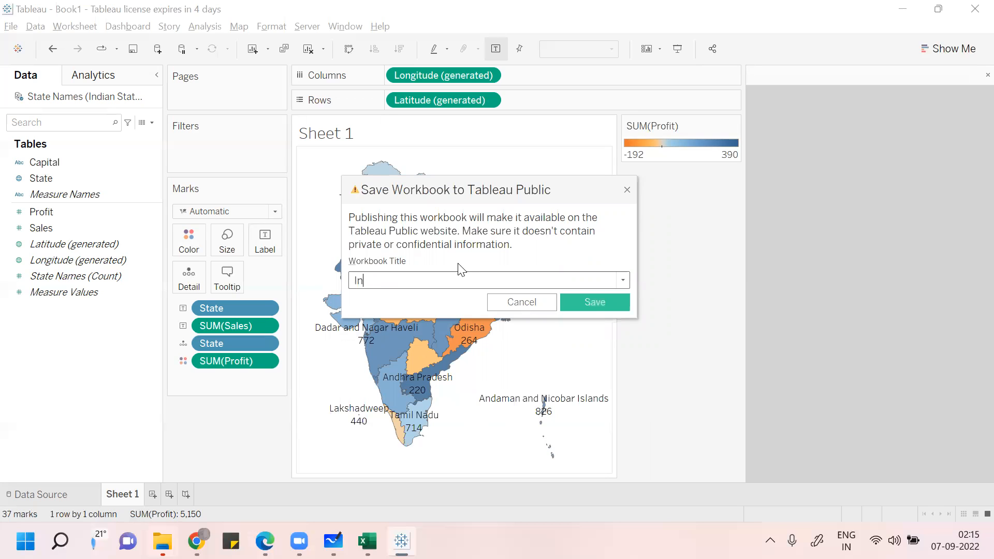
pyautogui.write('a Map')
pyautogui.click(584, 302)
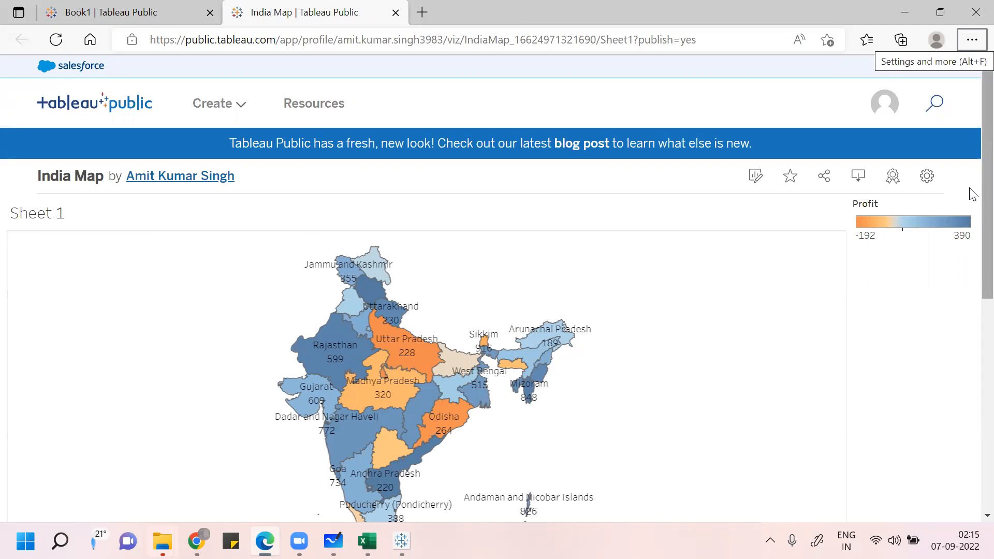
pyautogui.scroll(-1, 972, 230)
pyautogui.scroll(1, 972, 230)
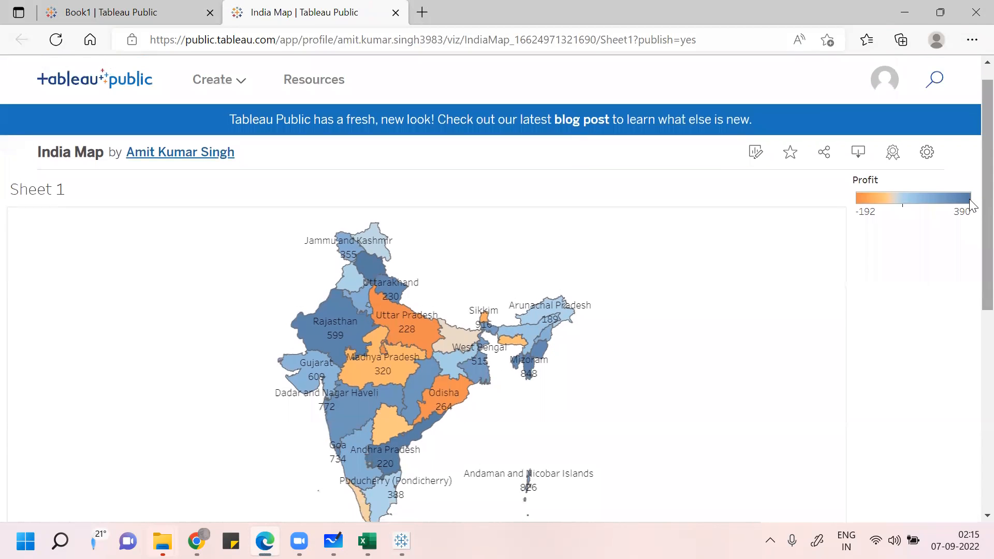
# Step: Switch back to Tableau and rename the map worksheet as India Map
pyautogui.hotkey('alt', 'Tab')
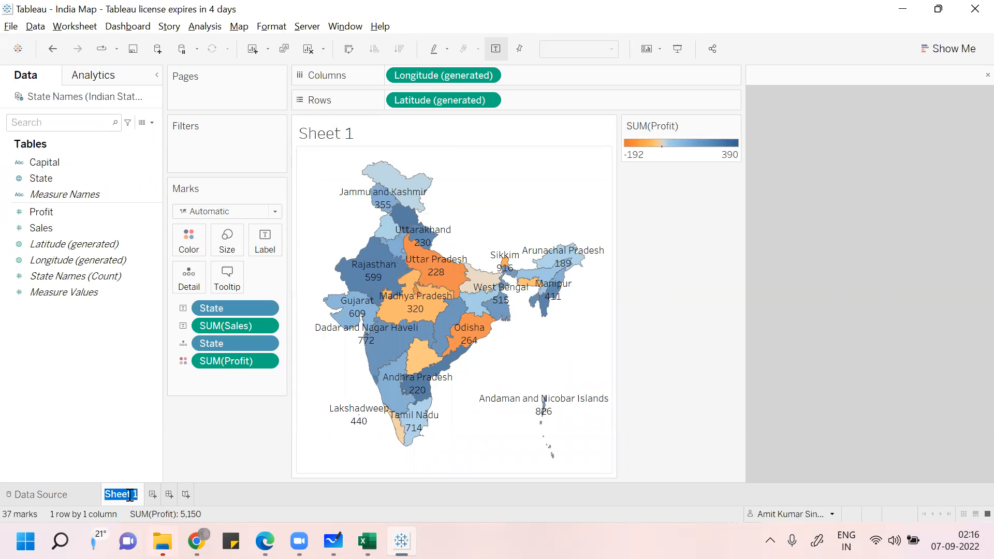
pyautogui.write('India Map')
pyautogui.press('Return')
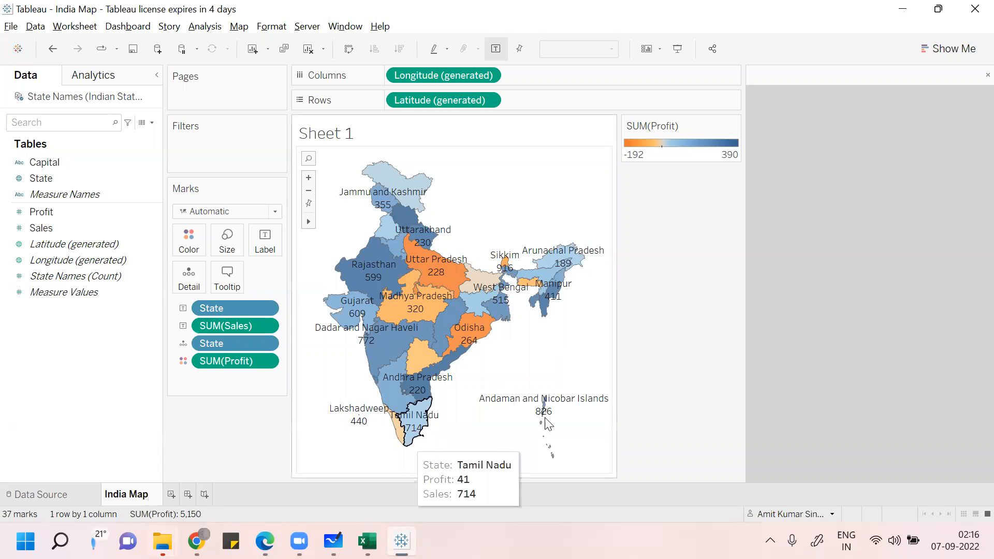
# Step: Replace the map worksheet's automatic sheet-name title with the text India Map
pyautogui.doubleClick(350, 136)
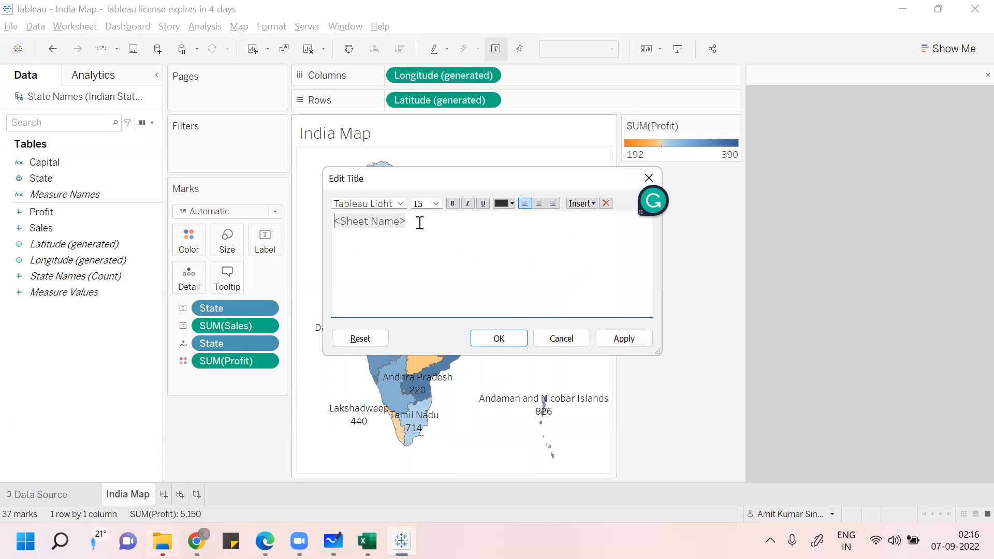
pyautogui.click(419, 222)
pyautogui.press('BackSpace')
pyautogui.press('BackSpace')
pyautogui.press('BackSpace')
pyautogui.press('BackSpace')
pyautogui.press('BackSpace')
pyautogui.press('BackSpace')
pyautogui.press('BackSpace')
pyautogui.press('BackSpace')
pyautogui.press('BackSpace')
pyautogui.press('BackSpace')
pyautogui.press('BackSpace')
pyautogui.press('BackSpace')
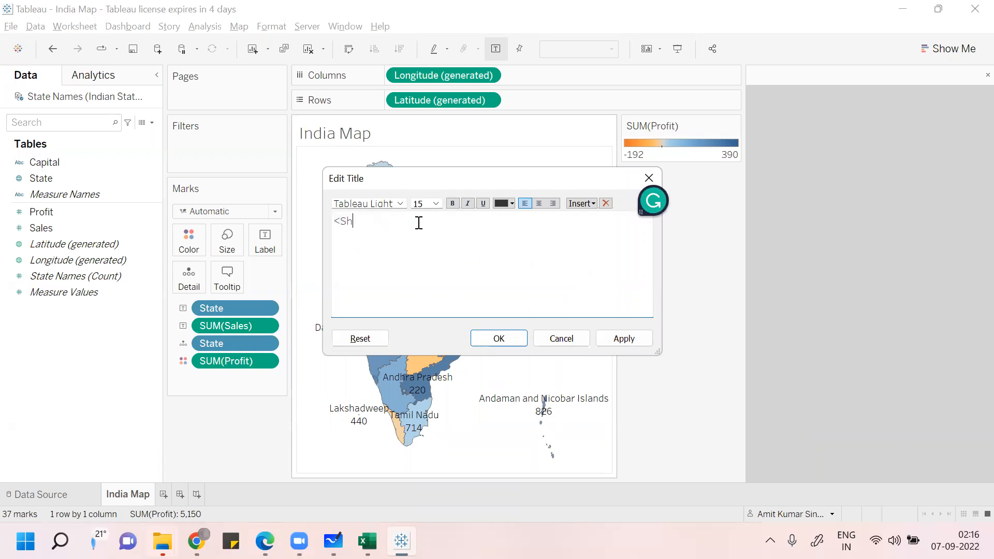
pyautogui.write('India Map')
# Step: Format the India Map title at size 22 in pink with centered alignment
pyautogui.hotkey('shift', 'Left')
pyautogui.hotkey('shift', 'Left')
pyautogui.hotkey('shift', 'Left')
pyautogui.hotkey('shift', 'Left')
pyautogui.hotkey('shift', 'Left')
pyautogui.hotkey('shift', 'Left')
pyautogui.hotkey('shift', 'Left')
pyautogui.hotkey('shift', 'Left')
pyautogui.hotkey('shift', 'Left')
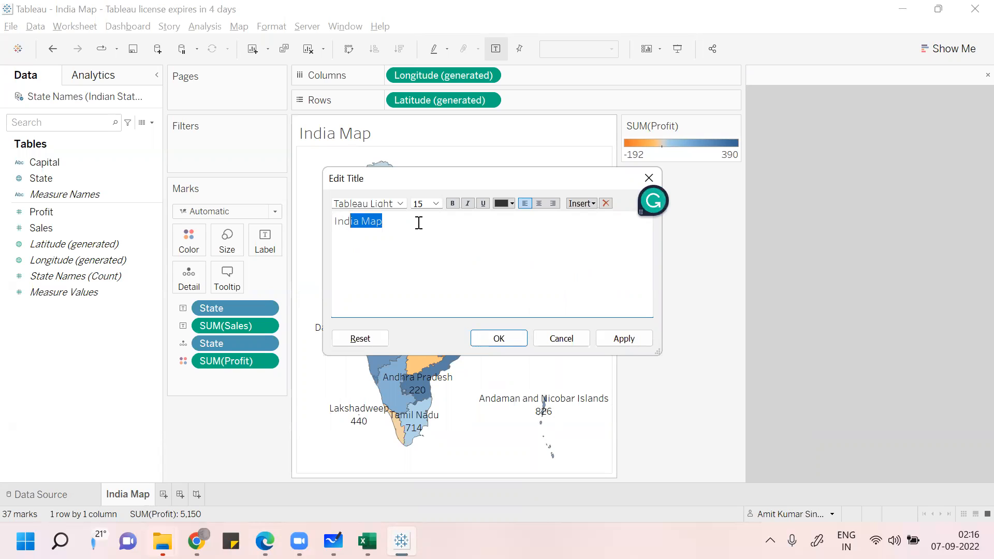
pyautogui.click(436, 207)
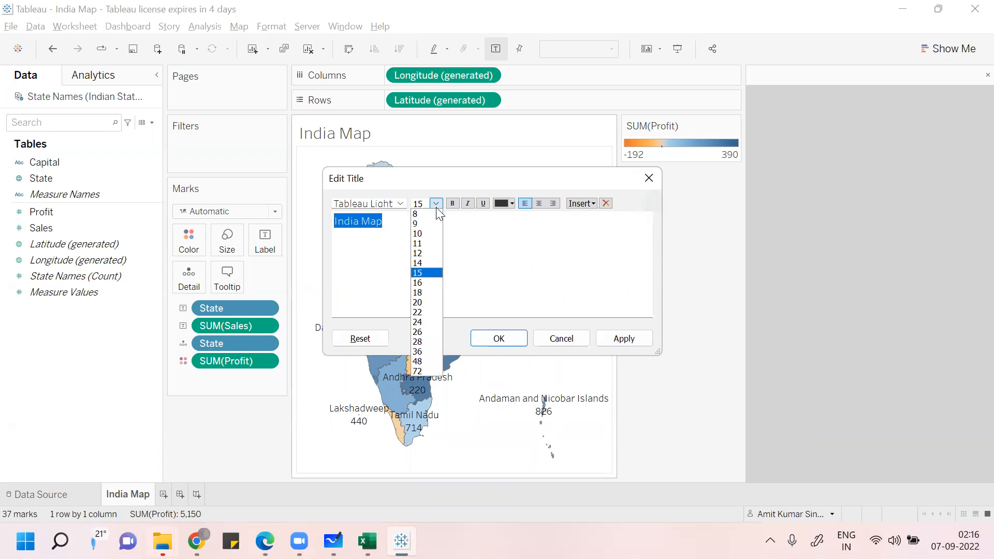
pyautogui.click(425, 313)
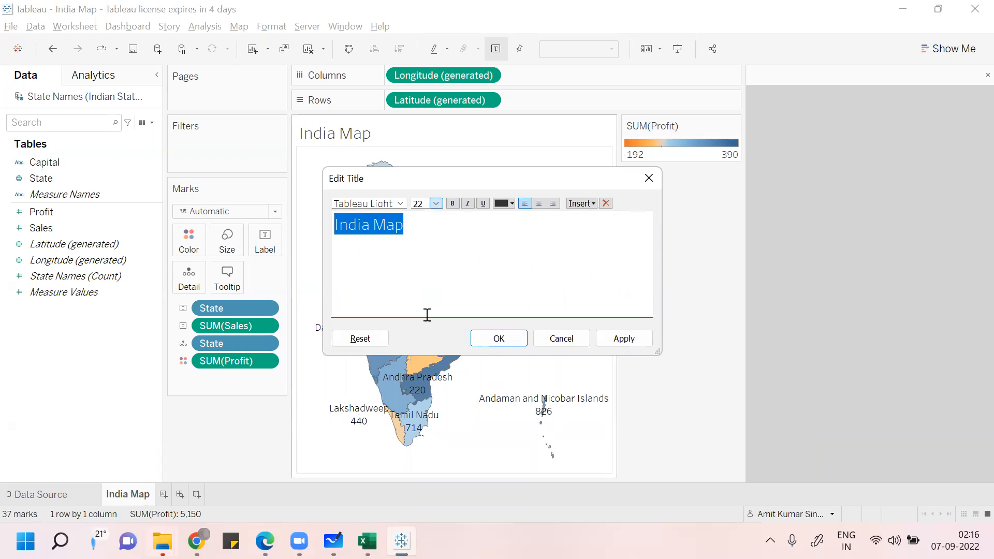
pyautogui.click(511, 203)
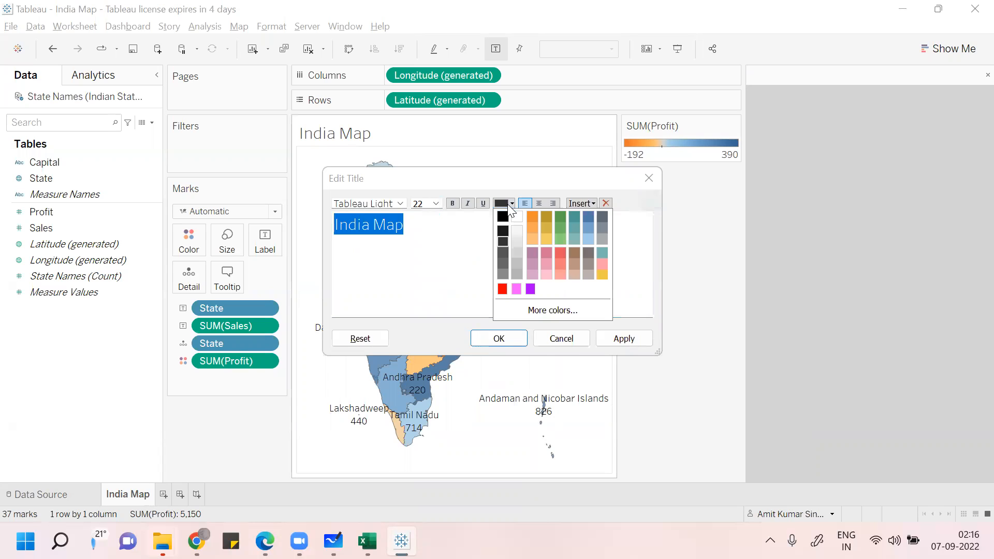
pyautogui.click(517, 288)
pyautogui.click(539, 204)
pyautogui.click(520, 338)
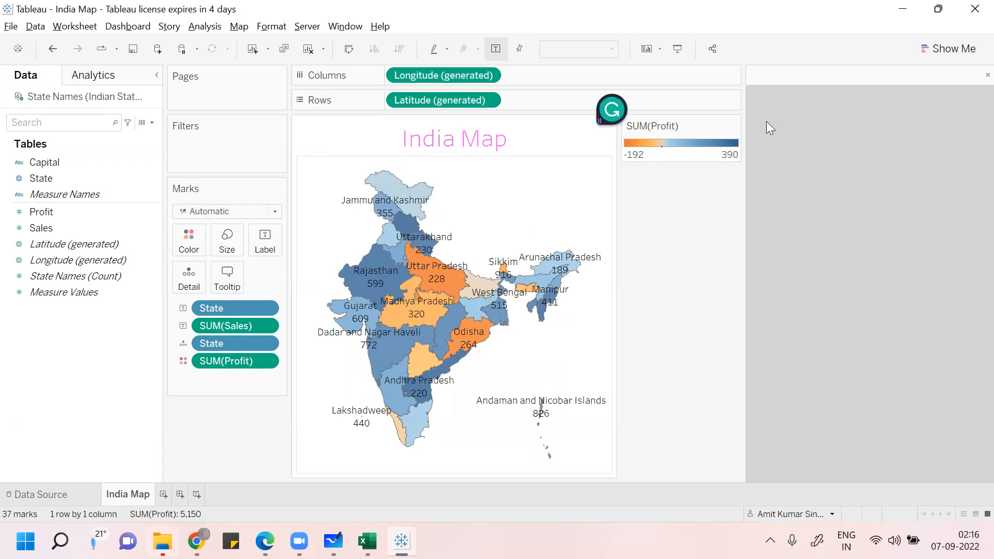
# Step: Widen the worksheet area, show the worksheet caption, and set its text size to 18
pyautogui.moveTo(742, 85); pyautogui.dragTo(862, 86)
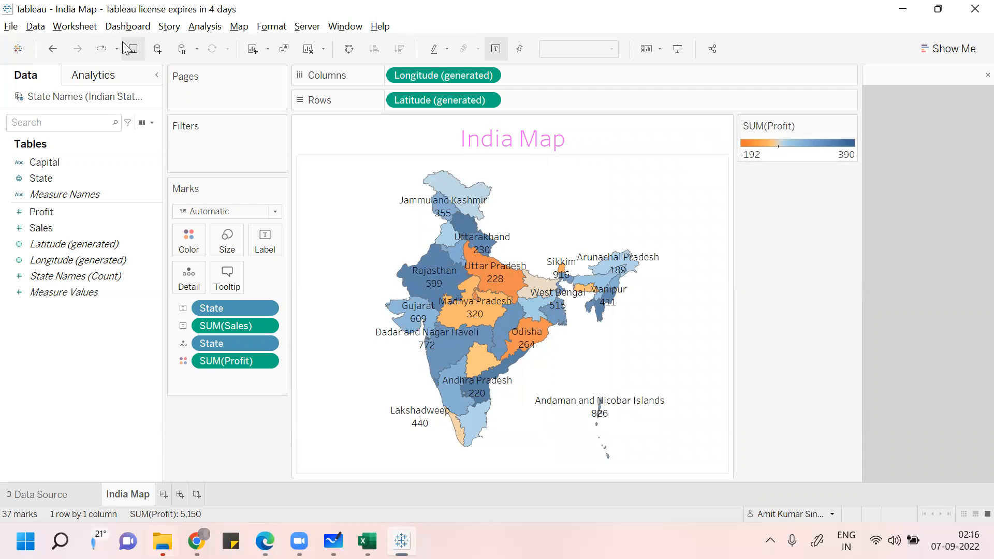
pyautogui.click(89, 31)
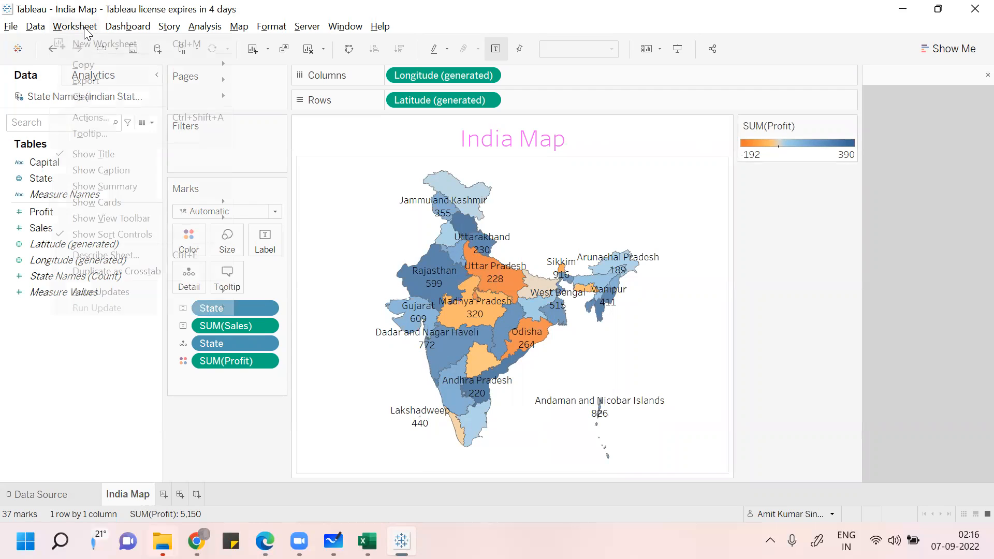
pyautogui.click(116, 169)
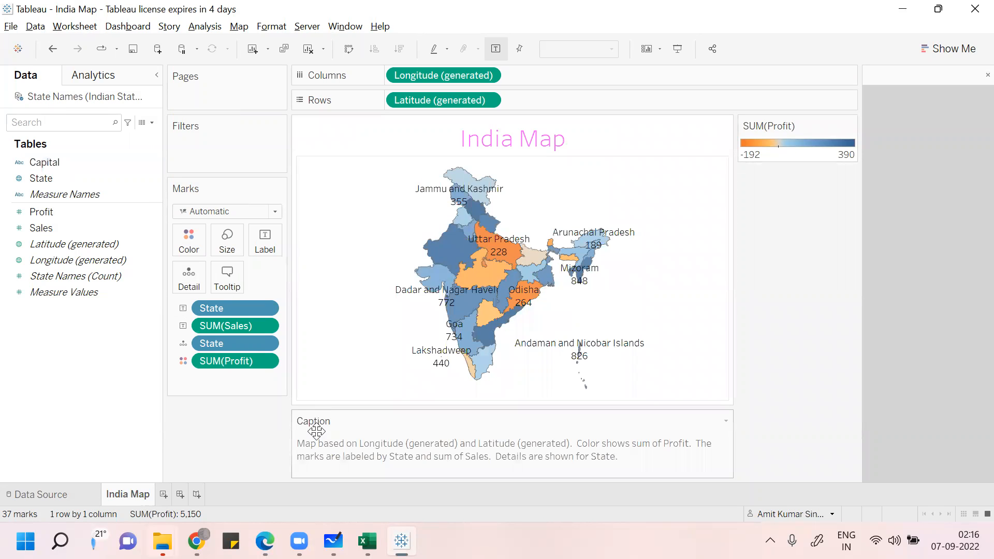
pyautogui.doubleClick(319, 448)
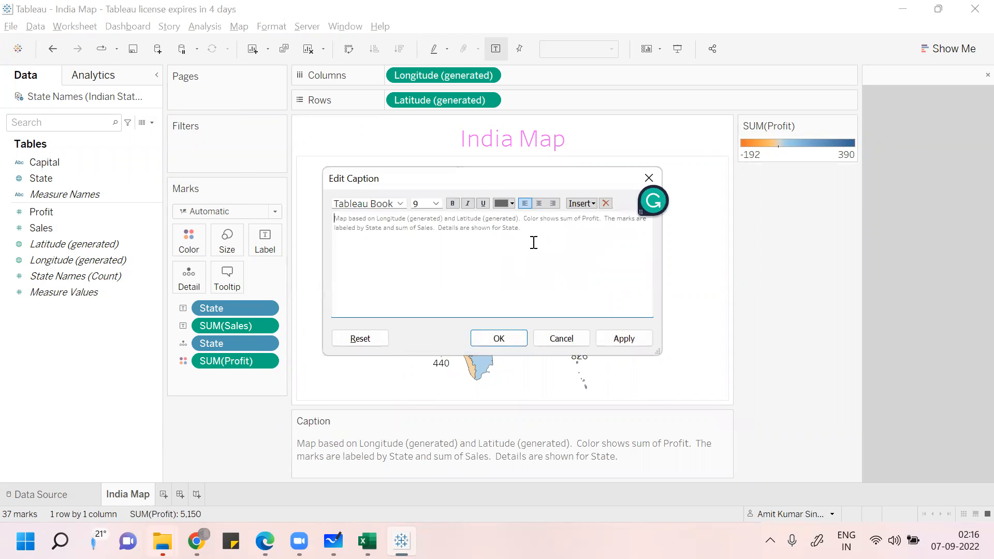
pyautogui.hotkey('ctrl', 'a')
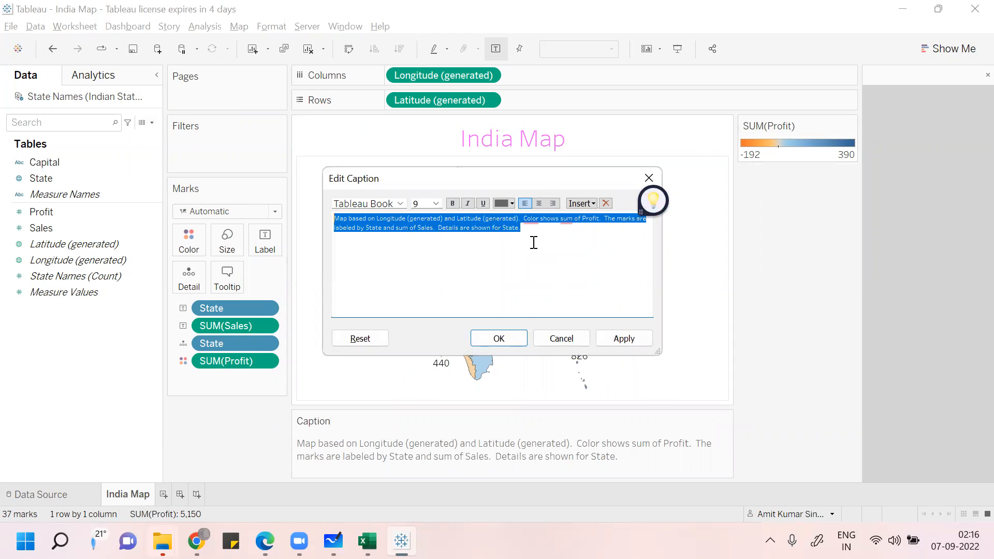
pyautogui.click(436, 203)
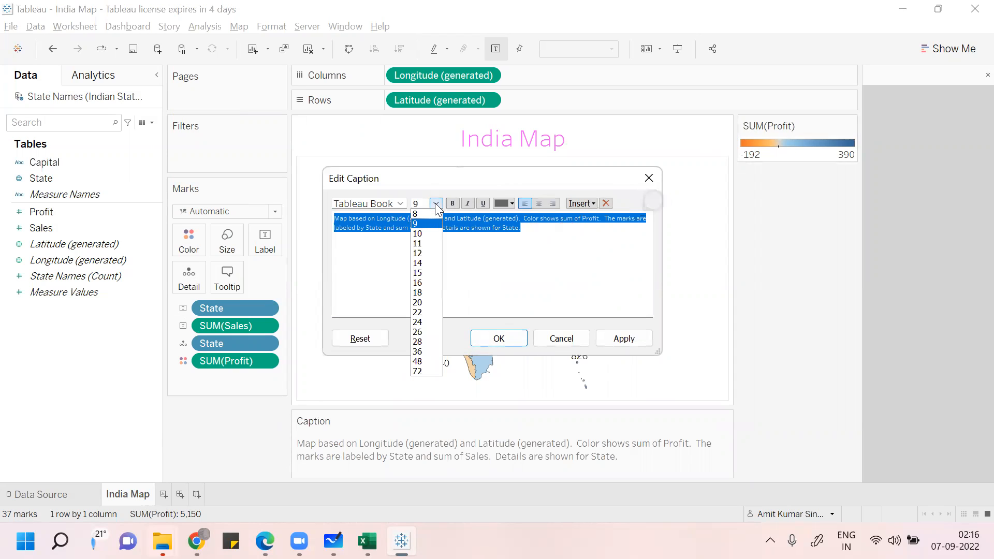
pyautogui.click(428, 291)
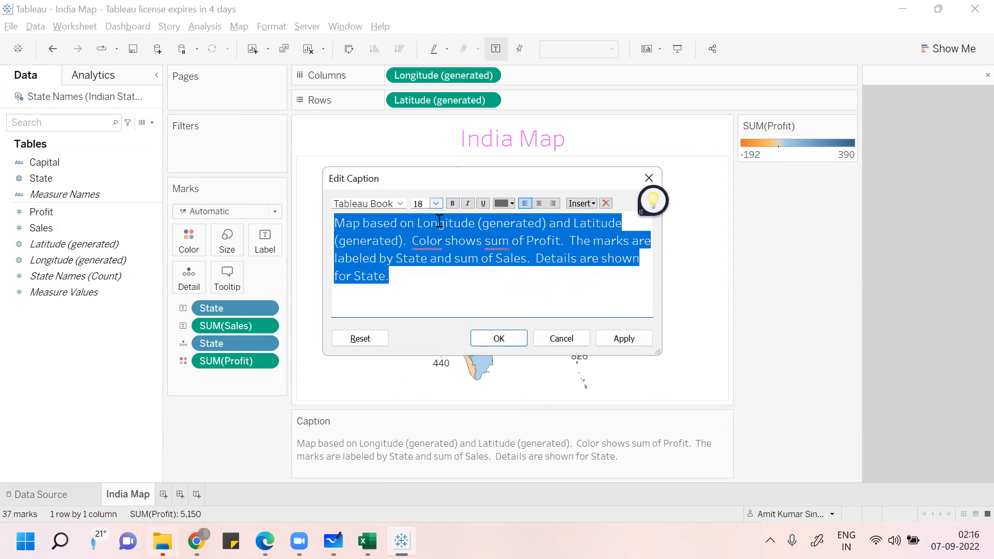
# Step: Replace the caption text with INDIA MAP and color it light pink
pyautogui.press('BackSpace')
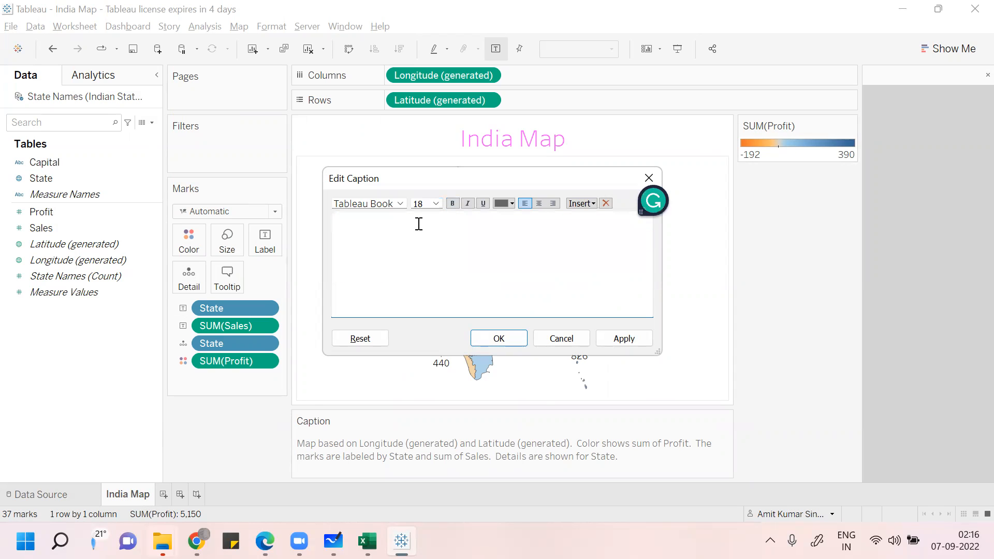
pyautogui.write('INDIA MAP')
pyautogui.hotkey('shift', 'Left')
pyautogui.hotkey('shift', 'Left')
pyautogui.hotkey('shift', 'Left')
pyautogui.hotkey('shift', 'Left')
pyautogui.hotkey('shift', 'Left')
pyautogui.hotkey('shift', 'Left')
pyautogui.hotkey('shift', 'Left')
pyautogui.hotkey('shift', 'Left')
pyautogui.hotkey('shift', 'Left')
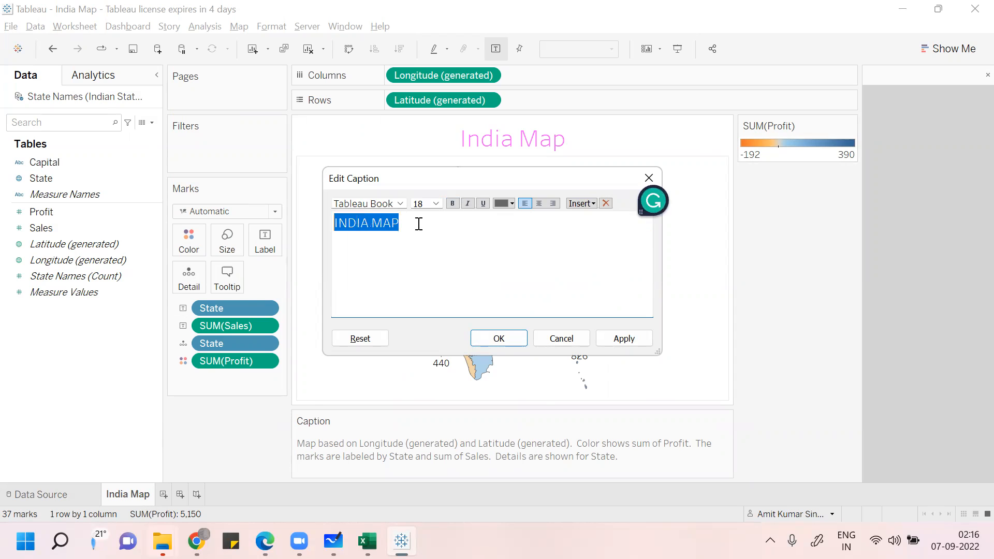
pyautogui.click(435, 203)
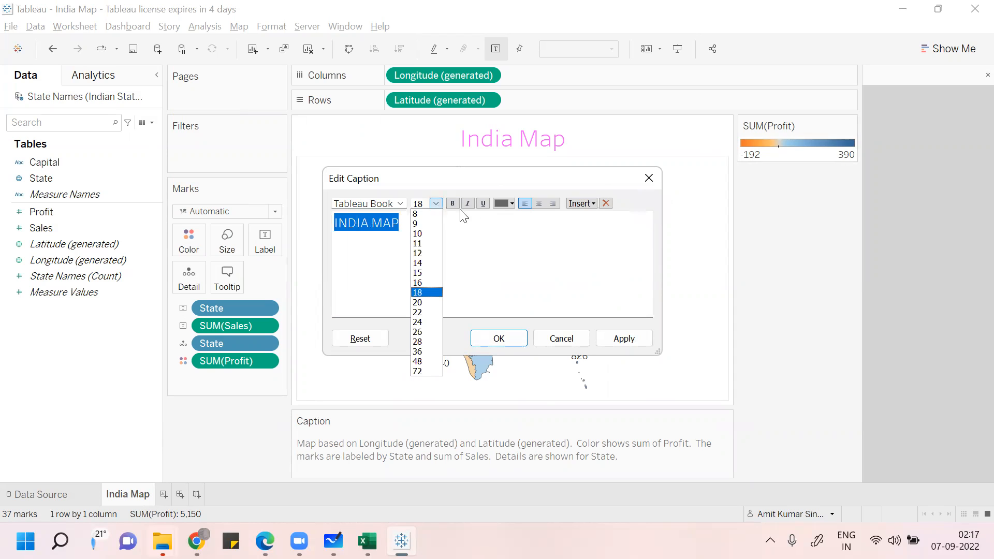
pyautogui.click(505, 204)
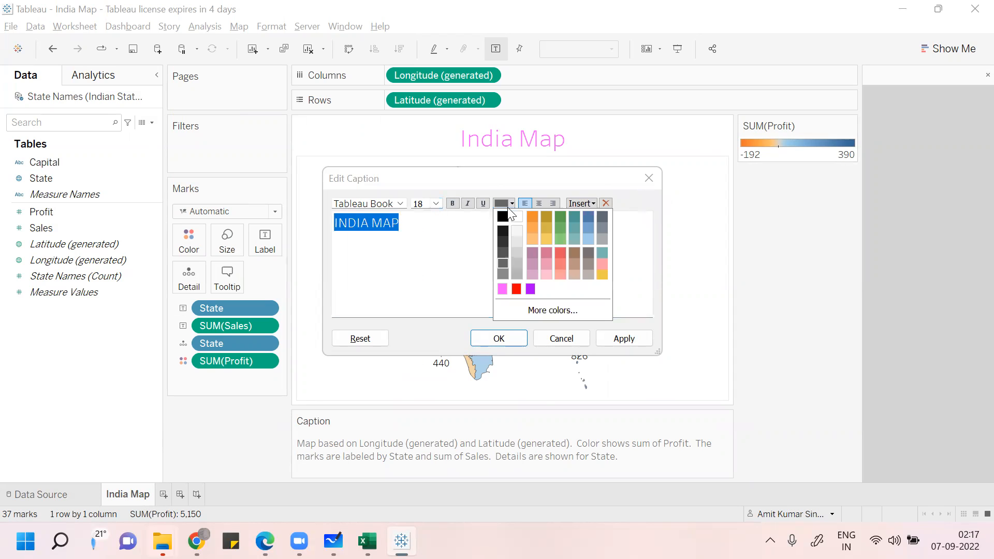
pyautogui.click(599, 261)
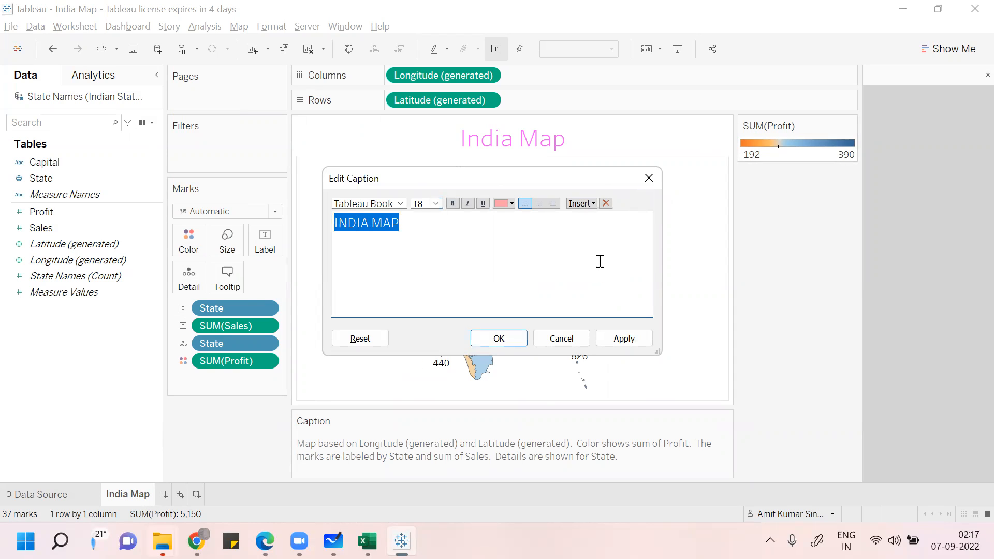
pyautogui.click(499, 338)
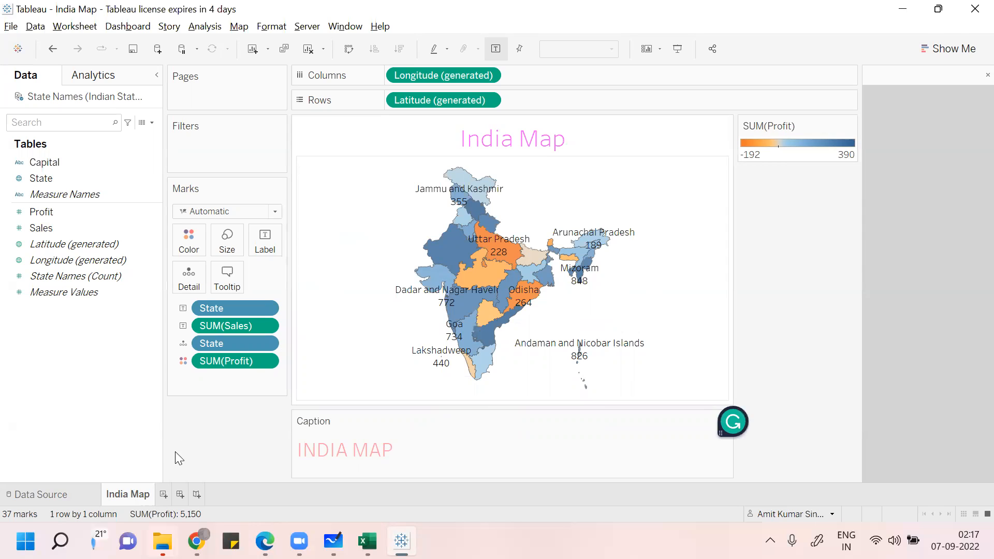
# Step: Build a map on a new worksheet with State as detail and label, and Sales as color
pyautogui.click(158, 497)
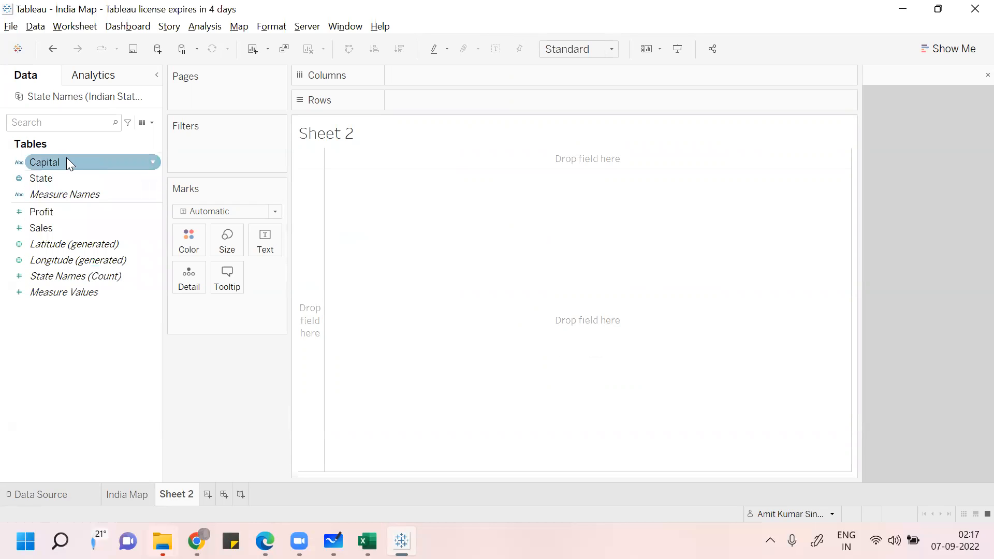
pyautogui.moveTo(65, 176); pyautogui.dragTo(203, 282)
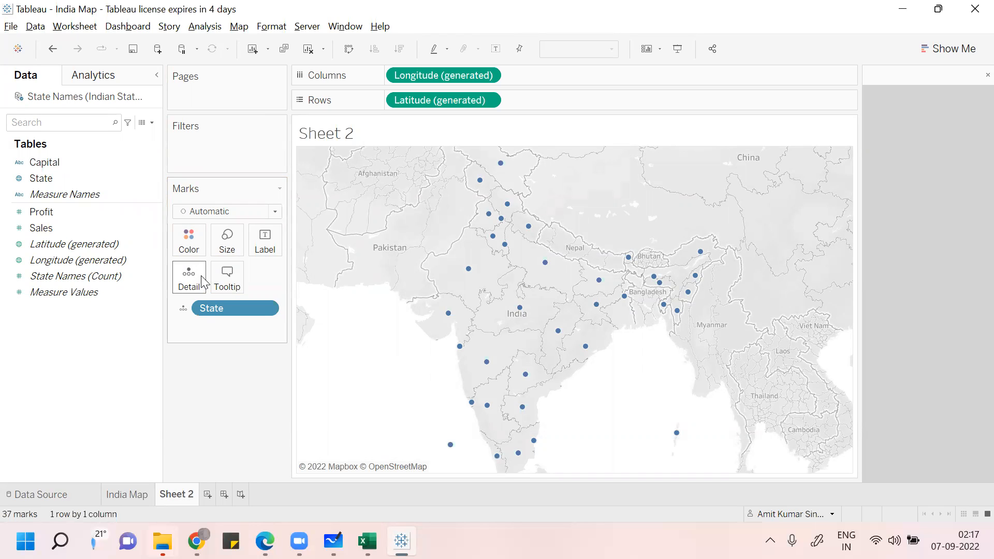
pyautogui.moveTo(47, 228); pyautogui.dragTo(188, 238)
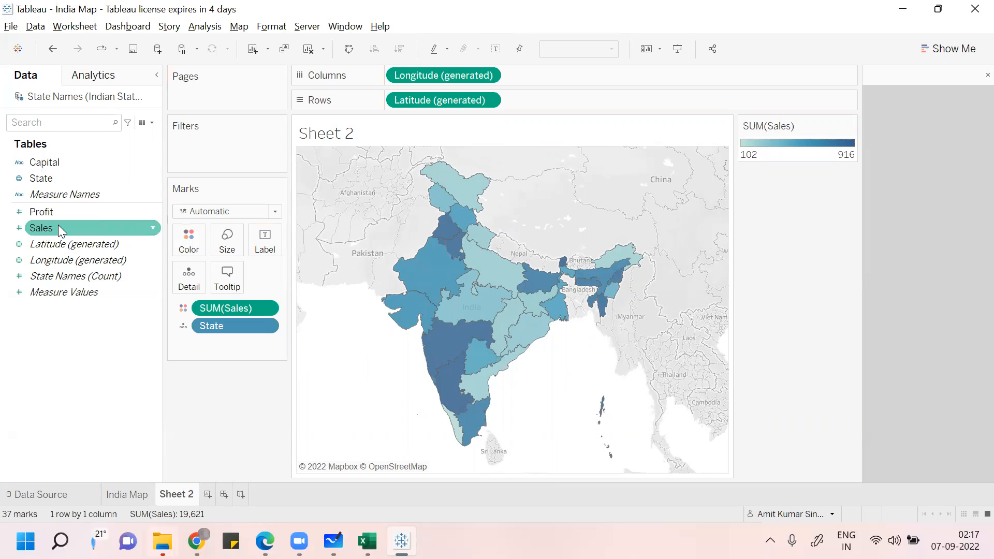
pyautogui.moveTo(69, 178); pyautogui.dragTo(278, 241)
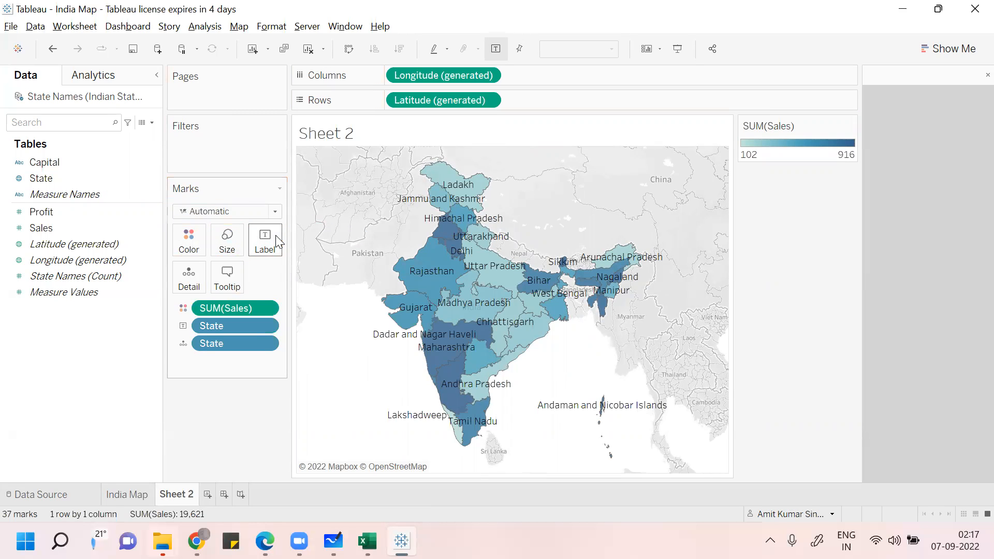
# Step: Change the Sales color scale to a custom sequential palette in yellow #ffff00
pyautogui.click(189, 247)
pyautogui.click(216, 284)
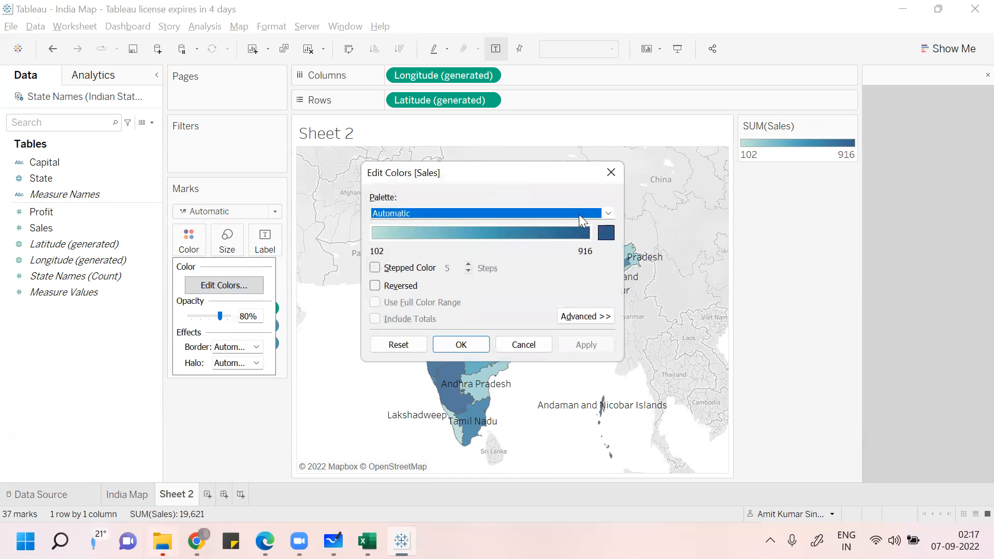
pyautogui.click(605, 232)
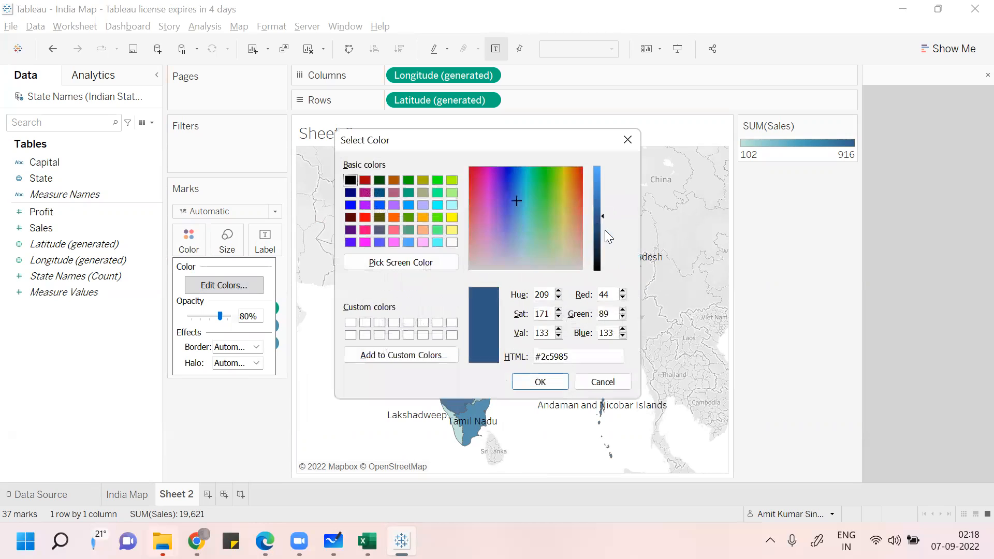
pyautogui.click(452, 218)
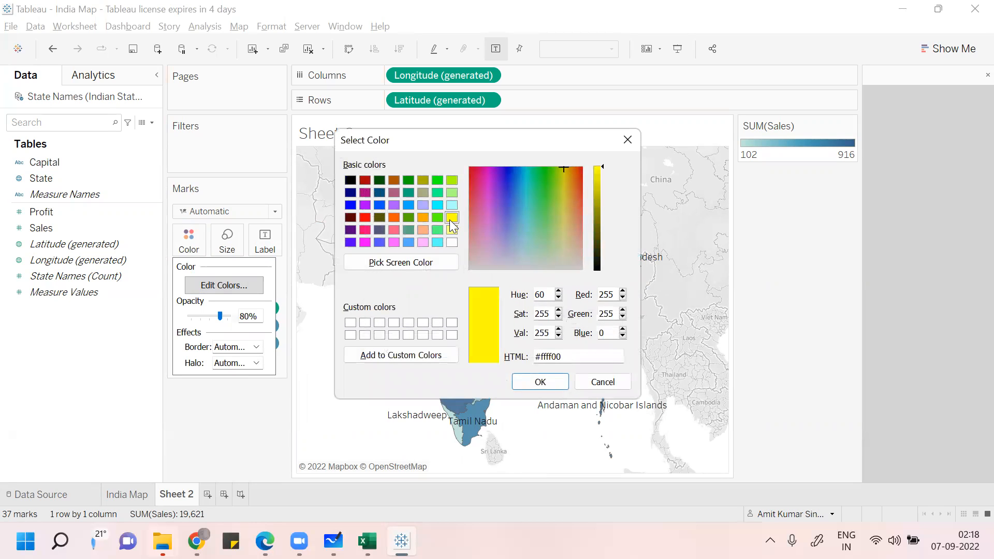
pyautogui.click(549, 382)
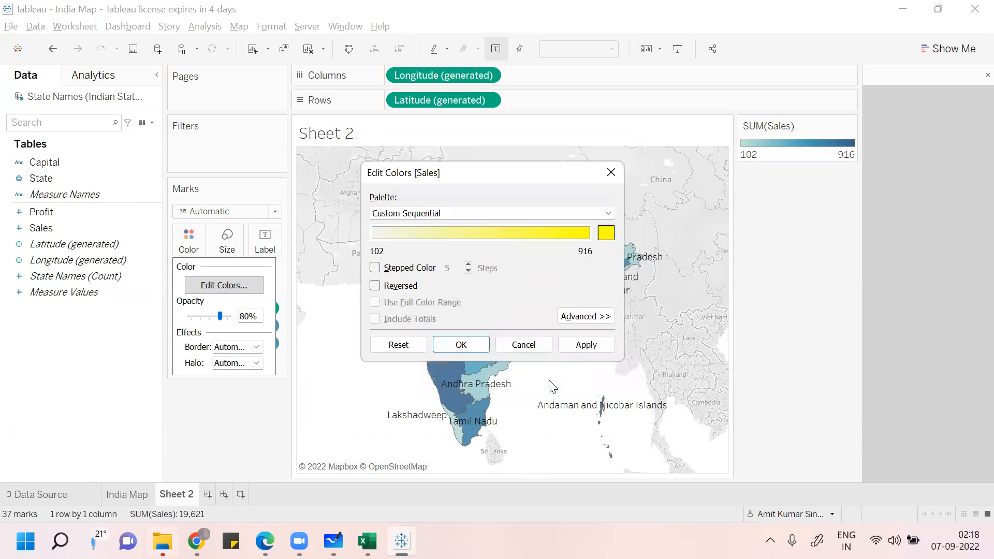
pyautogui.click(457, 342)
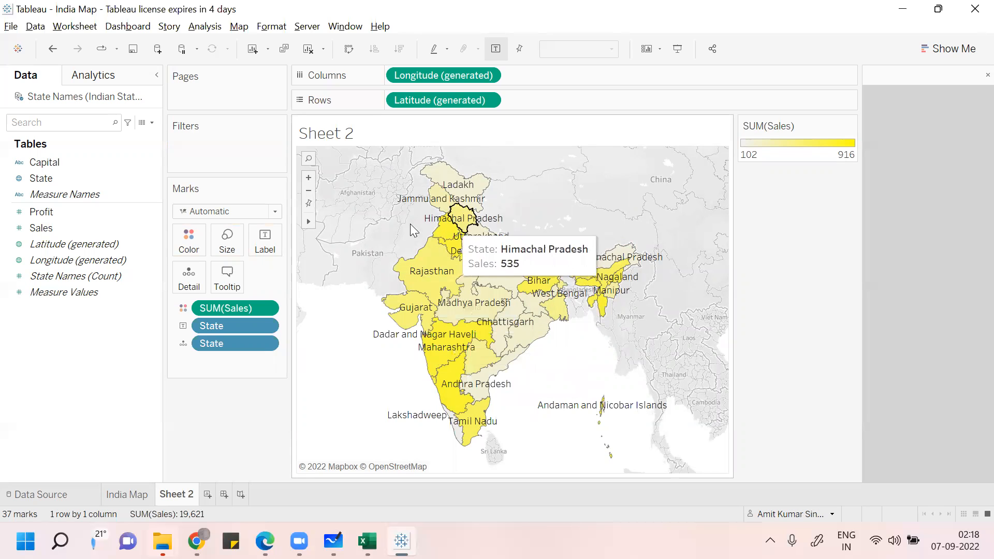
# Step: Try the Circle mark type on the Sheet 2 map and settle on the Map mark type
pyautogui.click(275, 213)
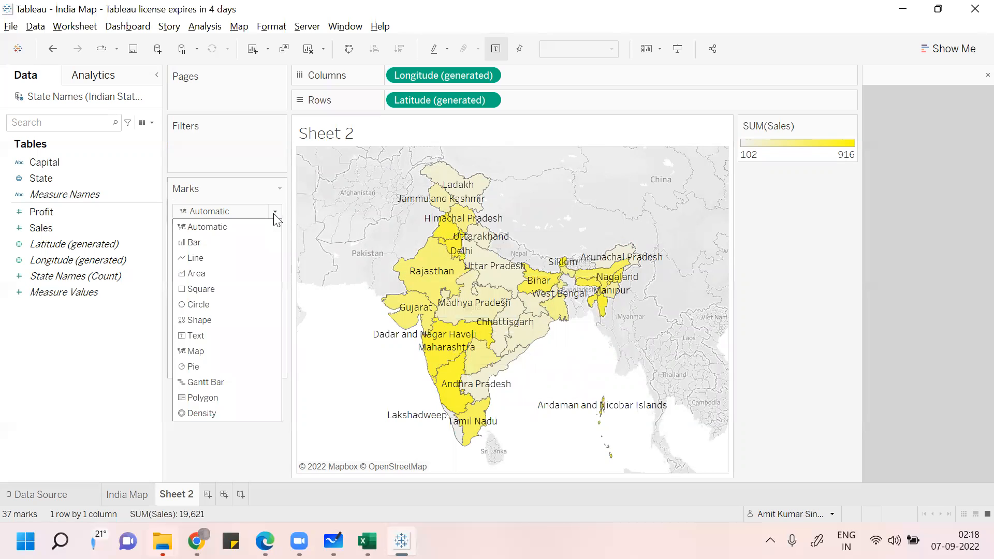
pyautogui.click(224, 350)
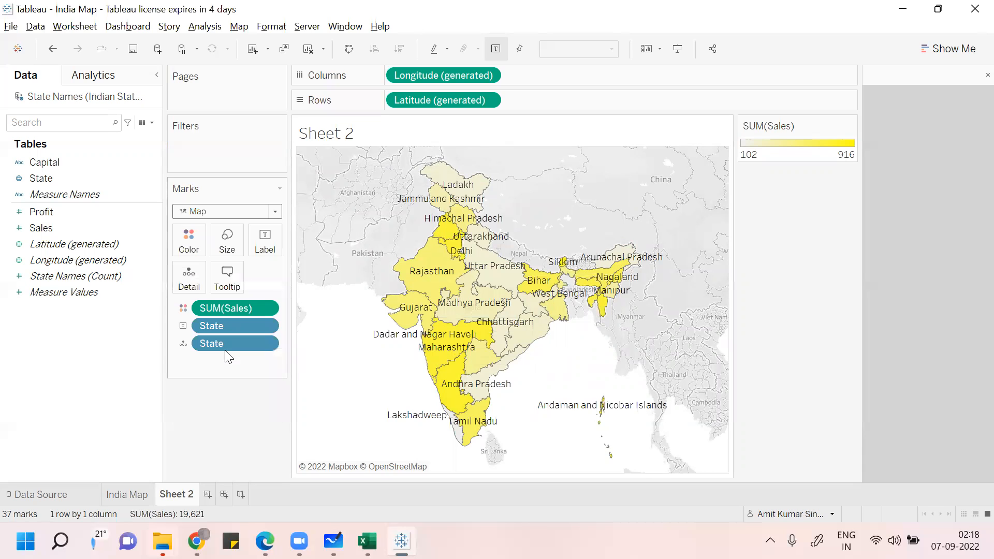
pyautogui.click(275, 213)
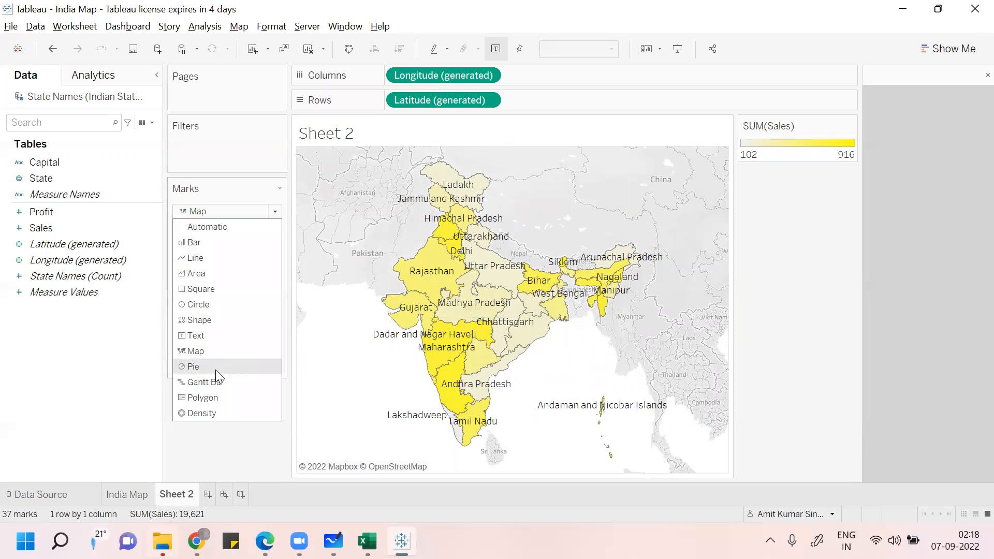
pyautogui.click(210, 305)
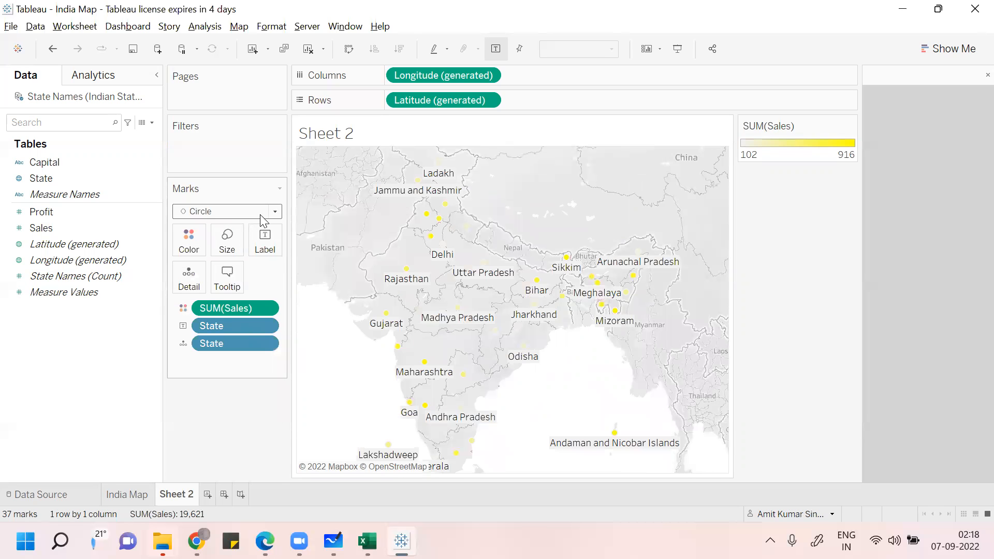
pyautogui.click(274, 212)
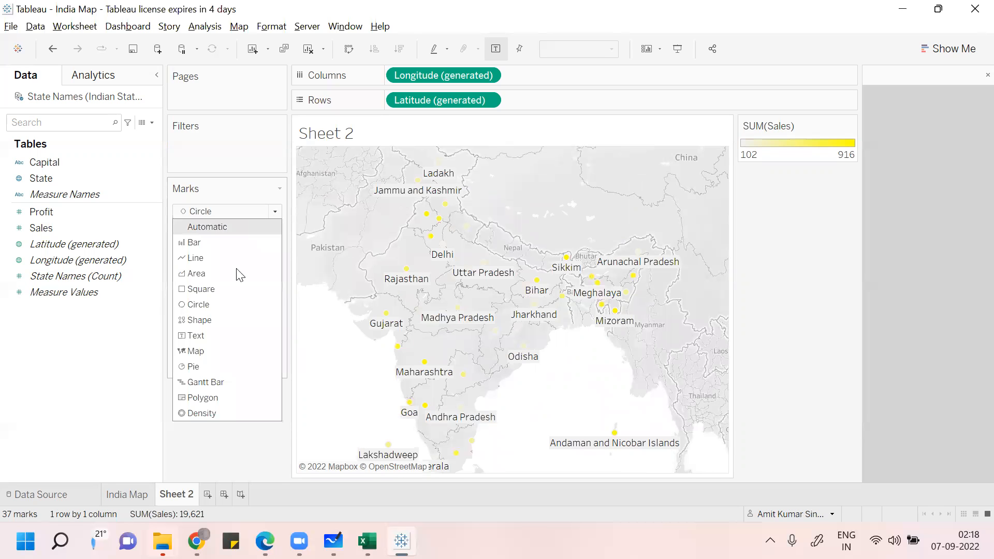
pyautogui.click(213, 353)
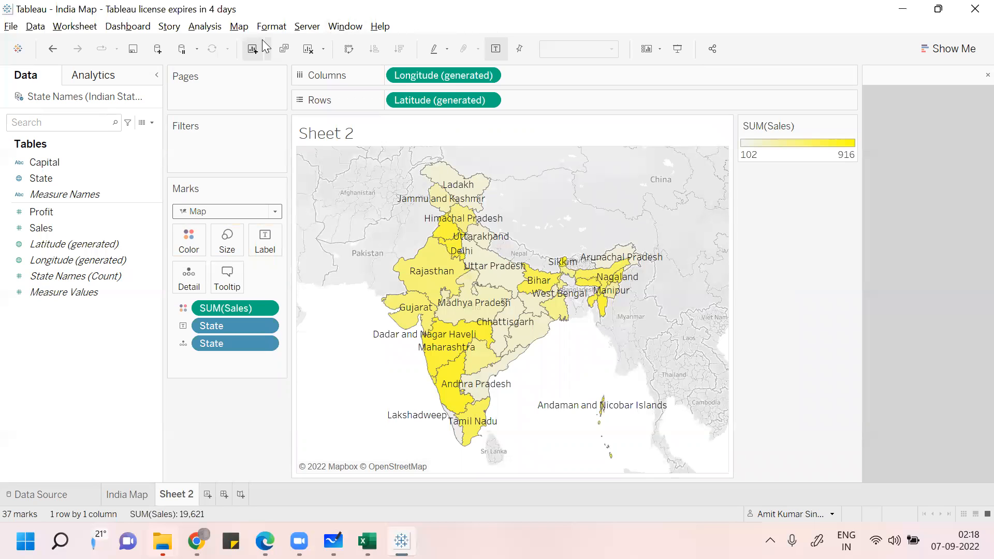
pyautogui.click(239, 27)
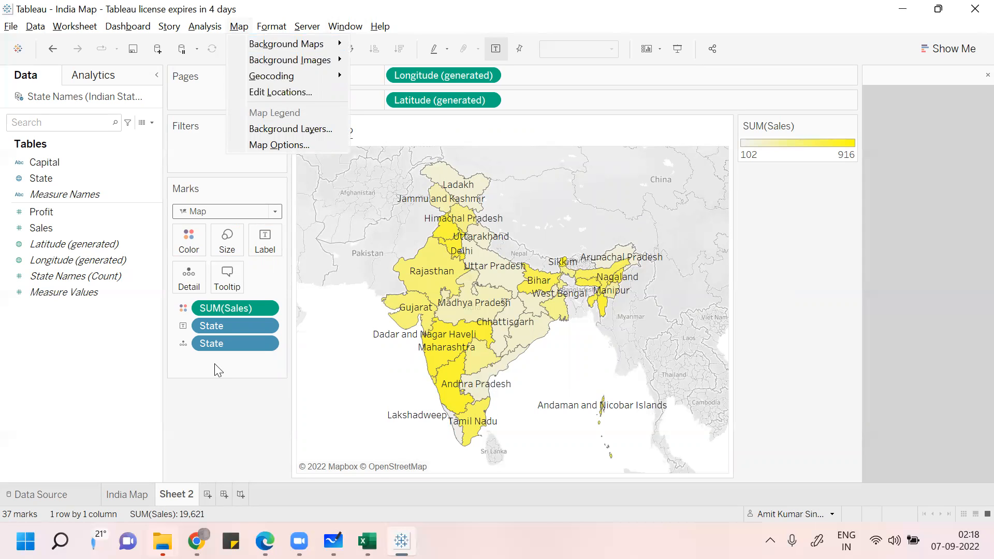
pyautogui.press('Escape')
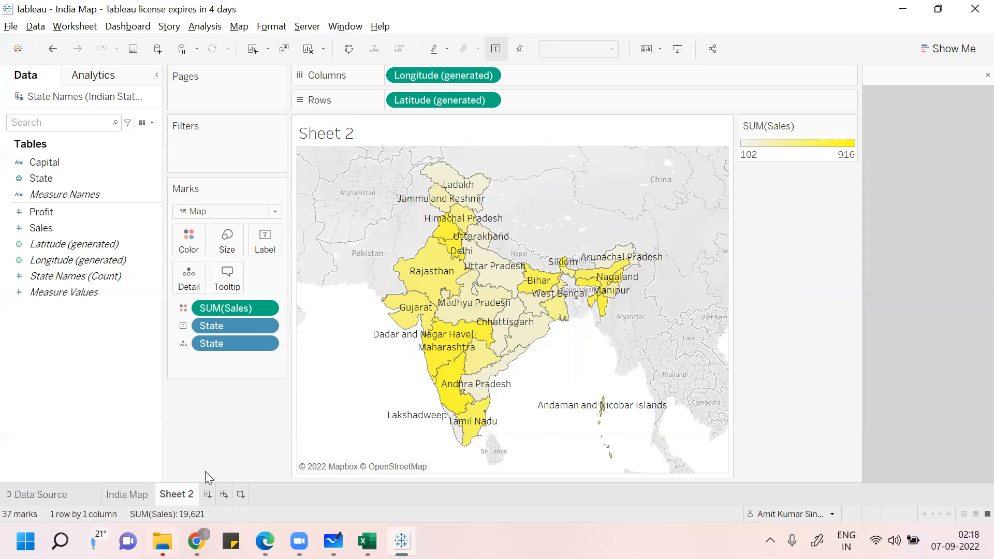
# Step: Create a packed bubbles chart on a new worksheet from the State and Sales fields
pyautogui.click(206, 498)
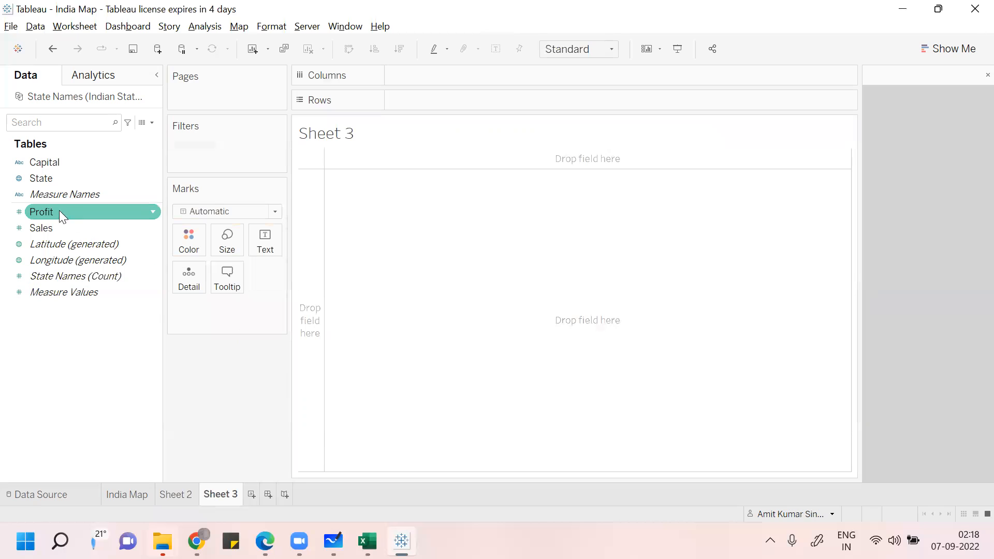
pyautogui.click(40, 181)
pyautogui.keyDown('ctrl'); pyautogui.click(41, 228); pyautogui.keyUp('ctrl')
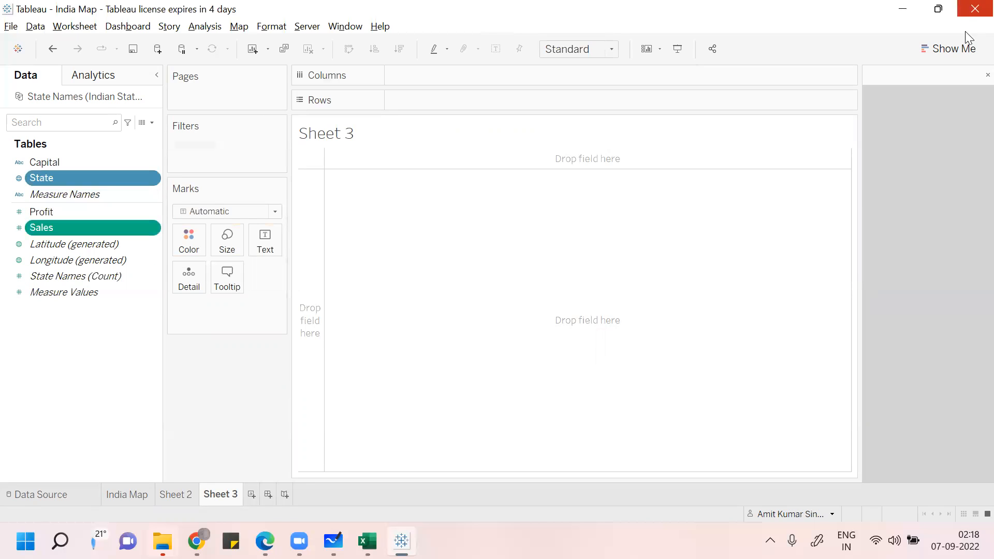
pyautogui.click(949, 48)
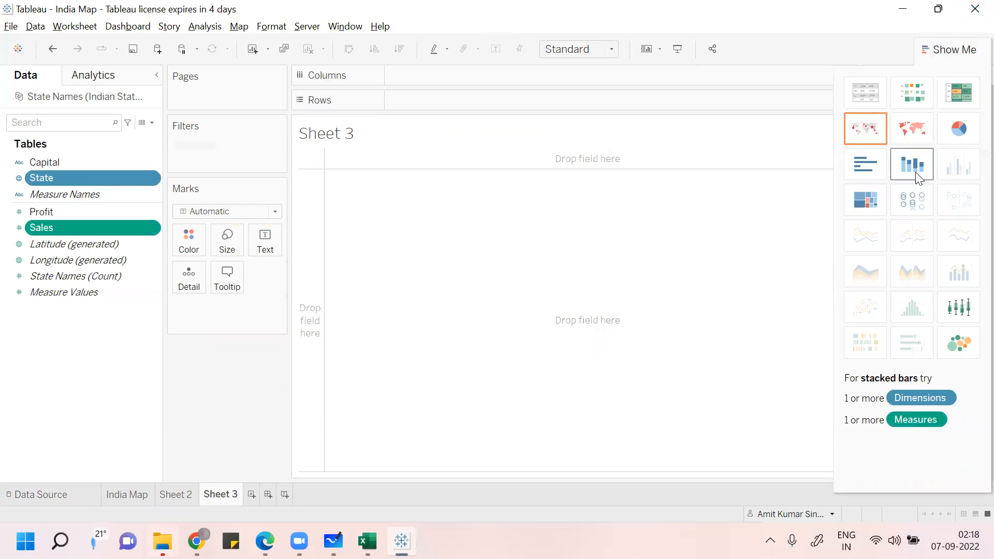
pyautogui.click(957, 345)
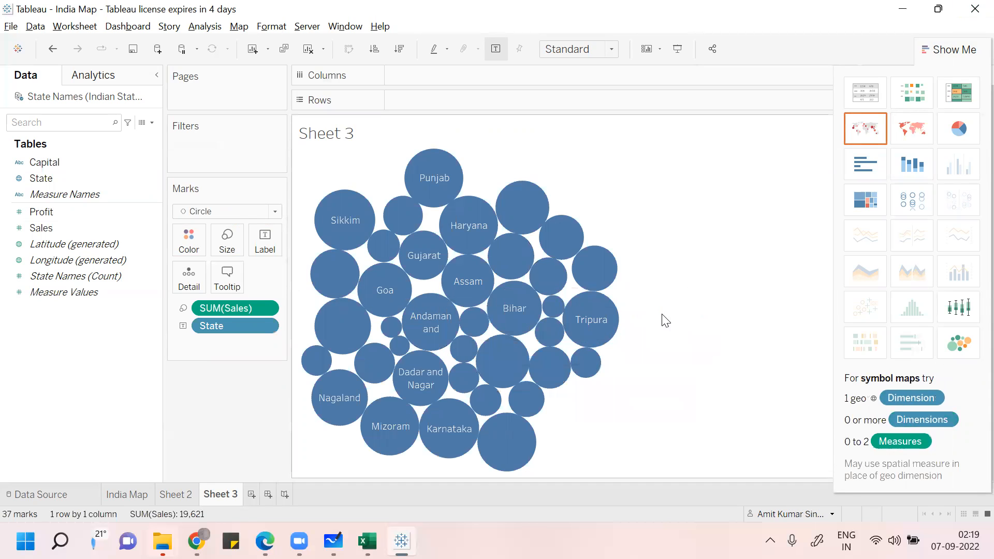
# Step: Color the bubbles red and add Sales as a second label beneath the state names
pyautogui.click(193, 244)
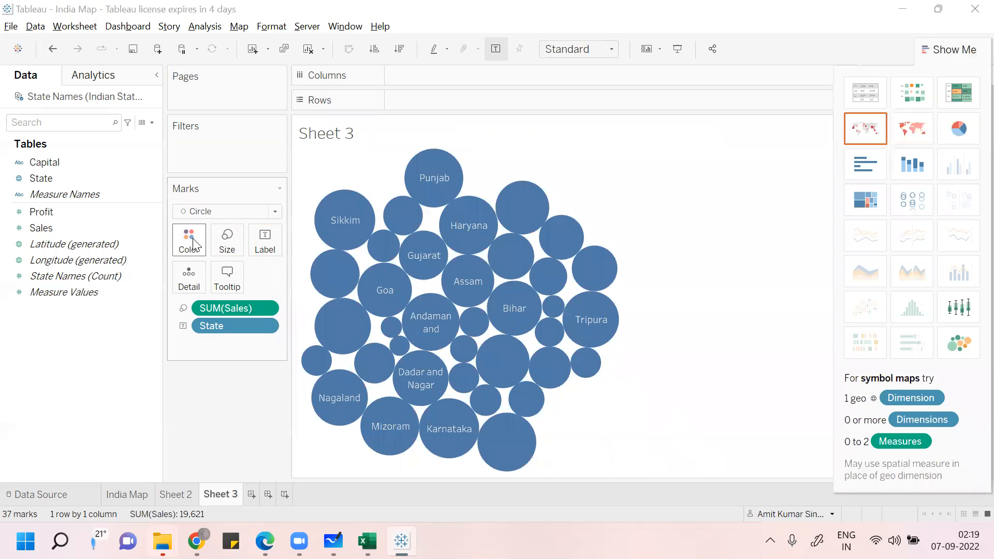
pyautogui.click(252, 320)
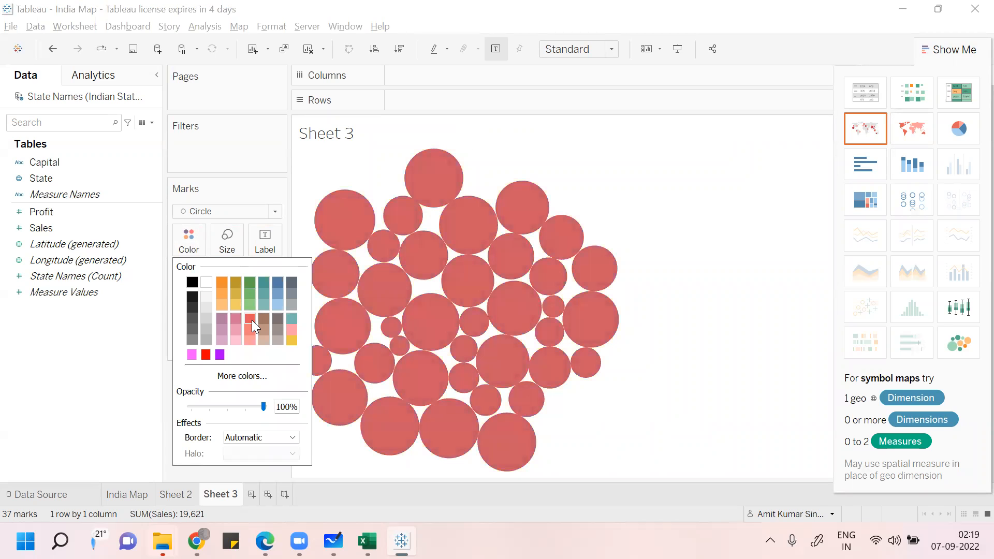
pyautogui.click(113, 384)
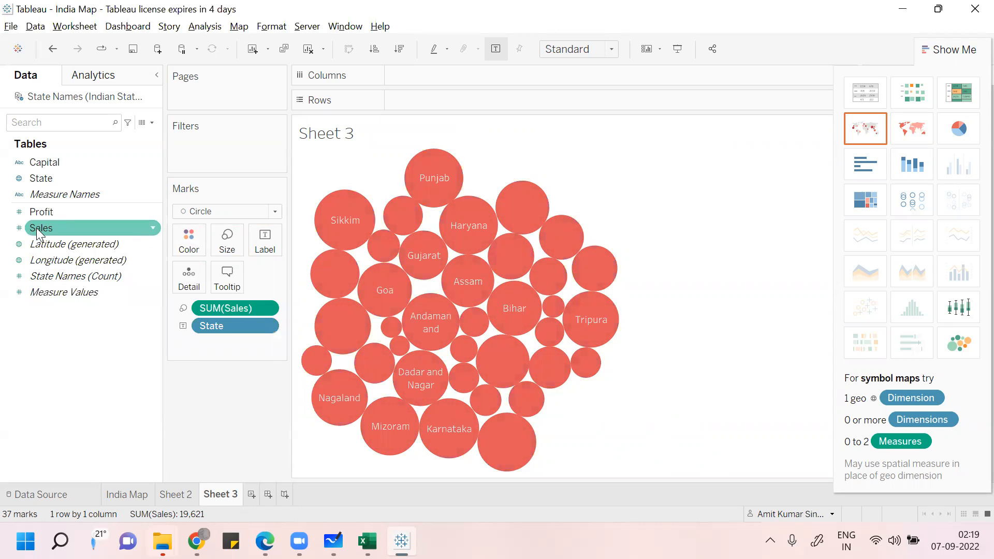
pyautogui.moveTo(41, 236); pyautogui.dragTo(265, 243)
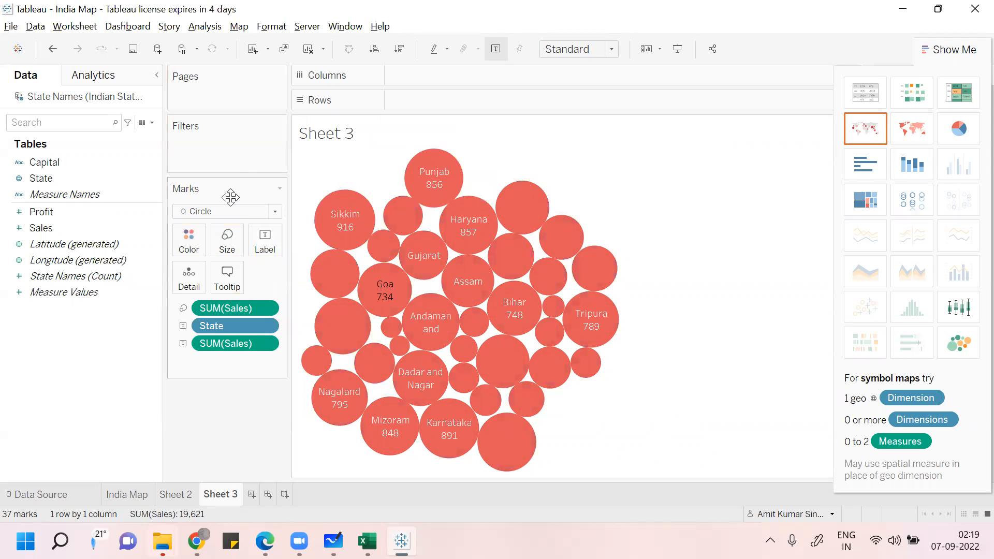
# Step: Turn the bubbles into a word cloud with the Text mark type, trying Sales as color and settling on Profit
pyautogui.click(277, 213)
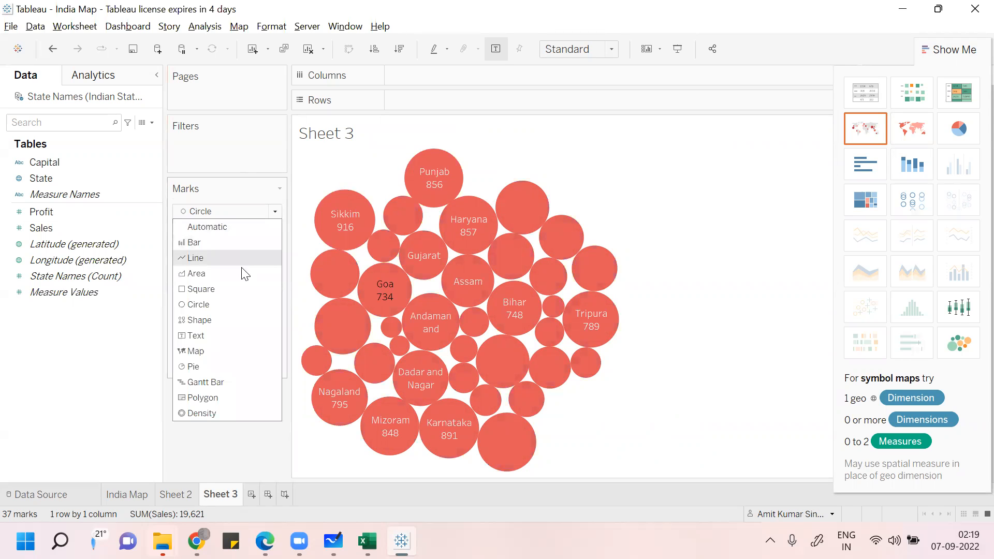
pyautogui.click(220, 335)
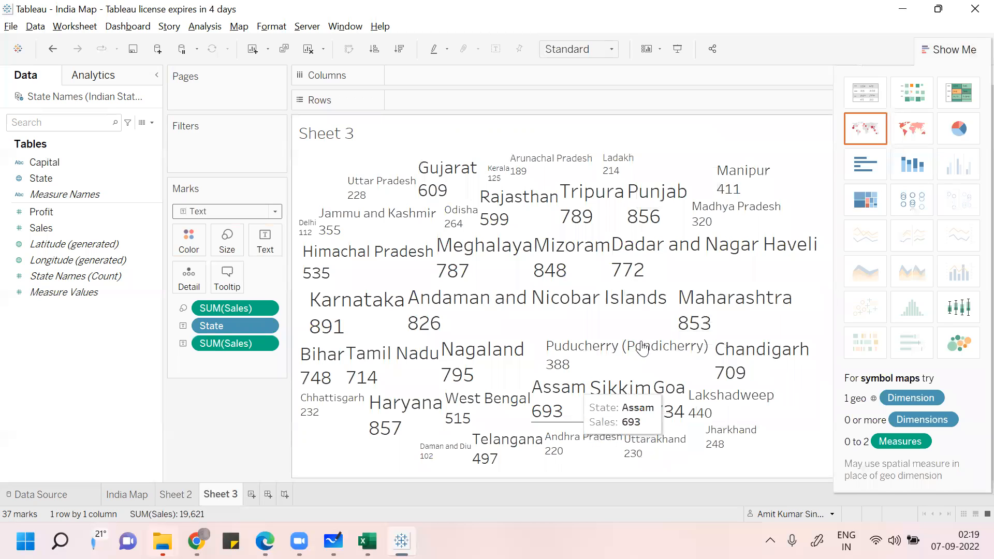
pyautogui.moveTo(56, 227); pyautogui.dragTo(192, 241)
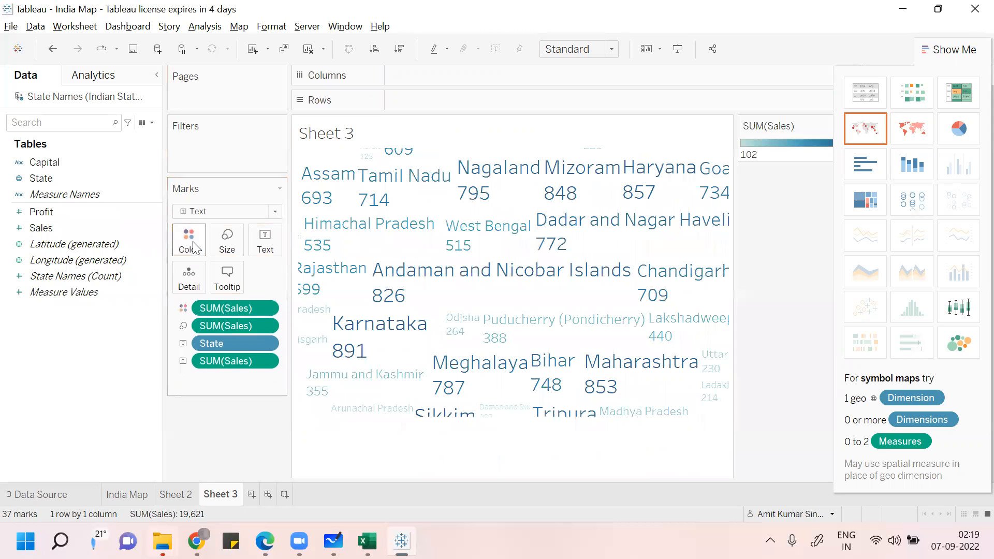
pyautogui.moveTo(77, 209); pyautogui.dragTo(205, 241)
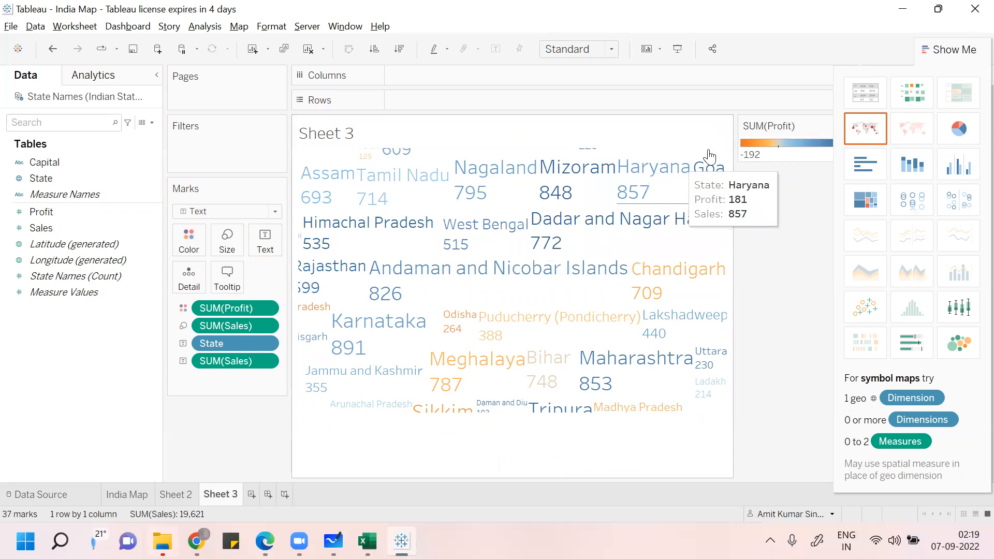
pyautogui.click(970, 50)
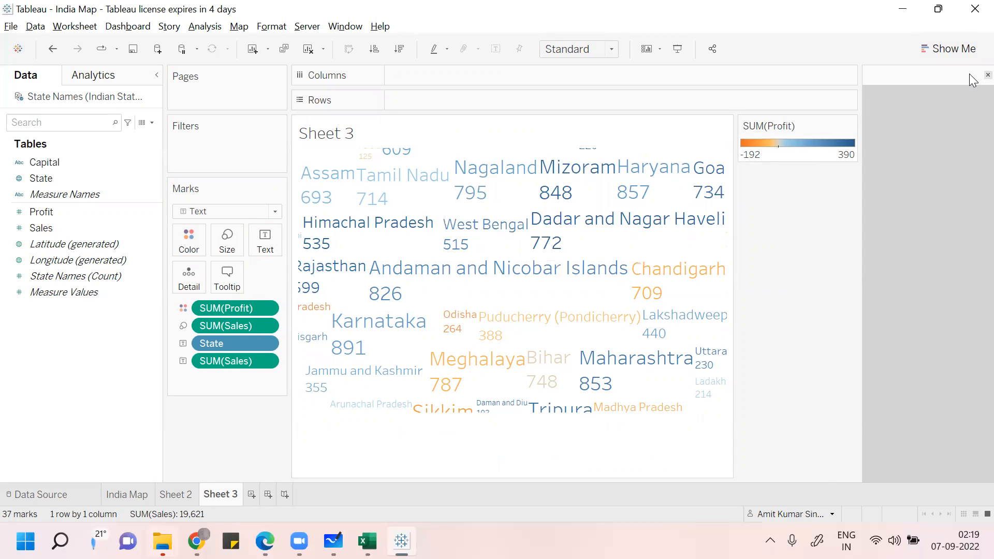
pyautogui.moveTo(503, 408)
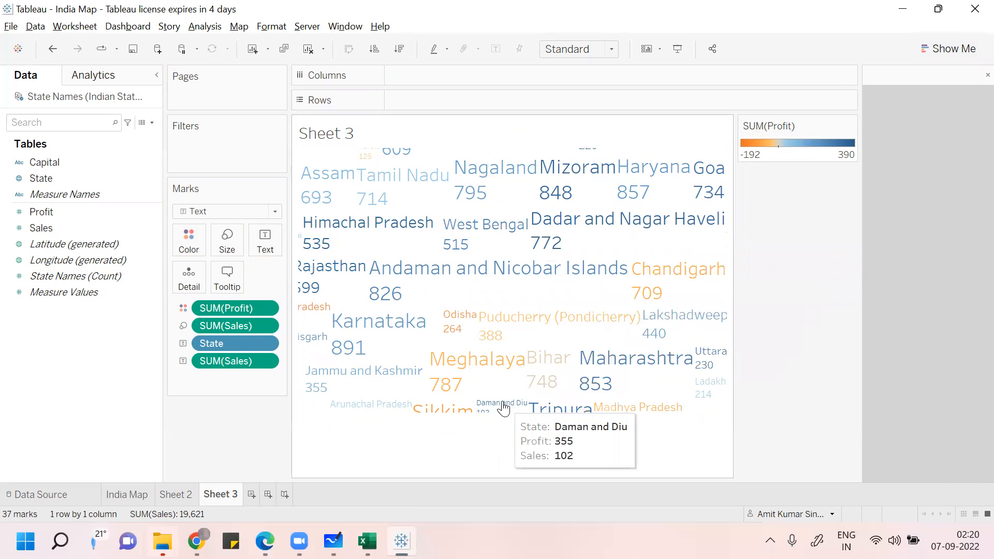
pyautogui.click(69, 161)
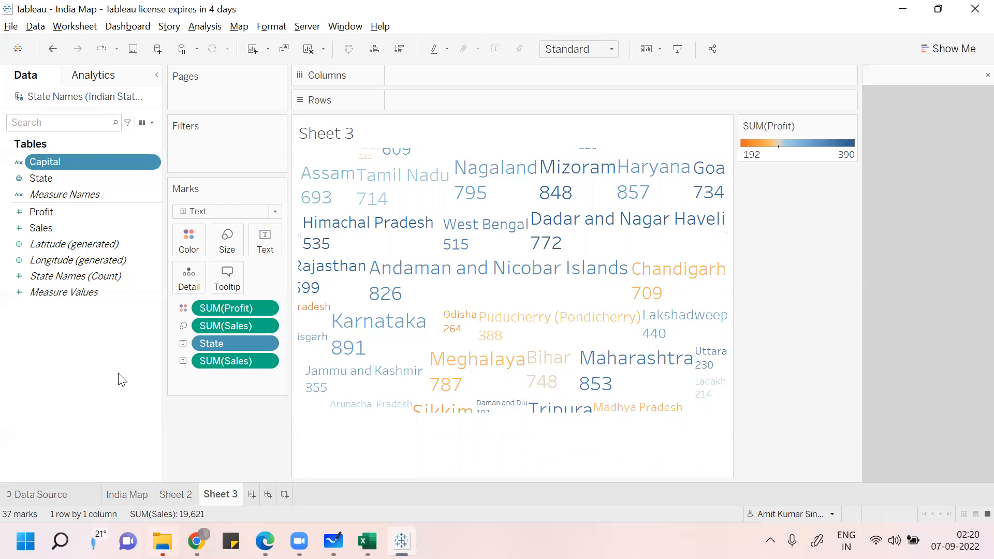
# Step: Shrink the state labels on the India Map sheet to near the smallest size and show the sheet in presentation mode
pyautogui.click(138, 494)
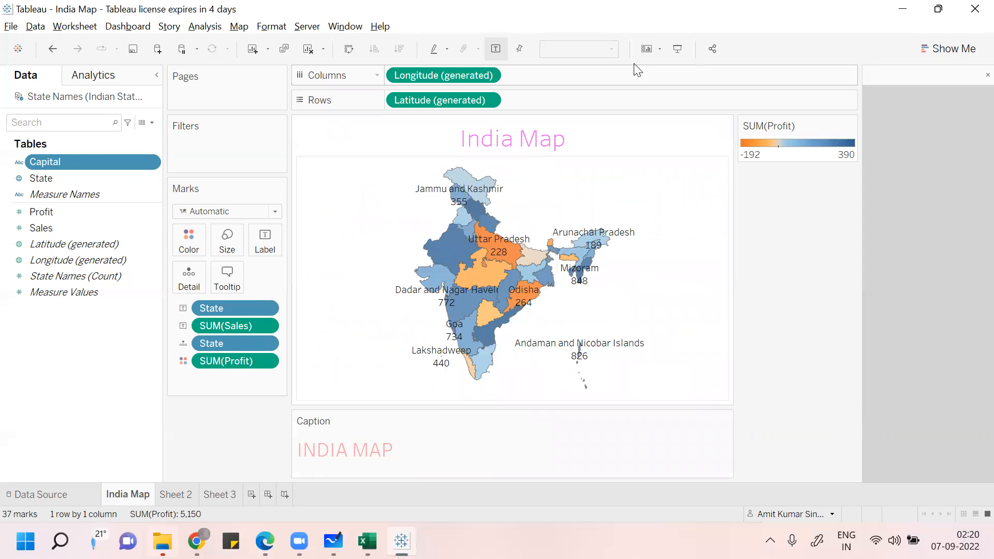
pyautogui.click(230, 241)
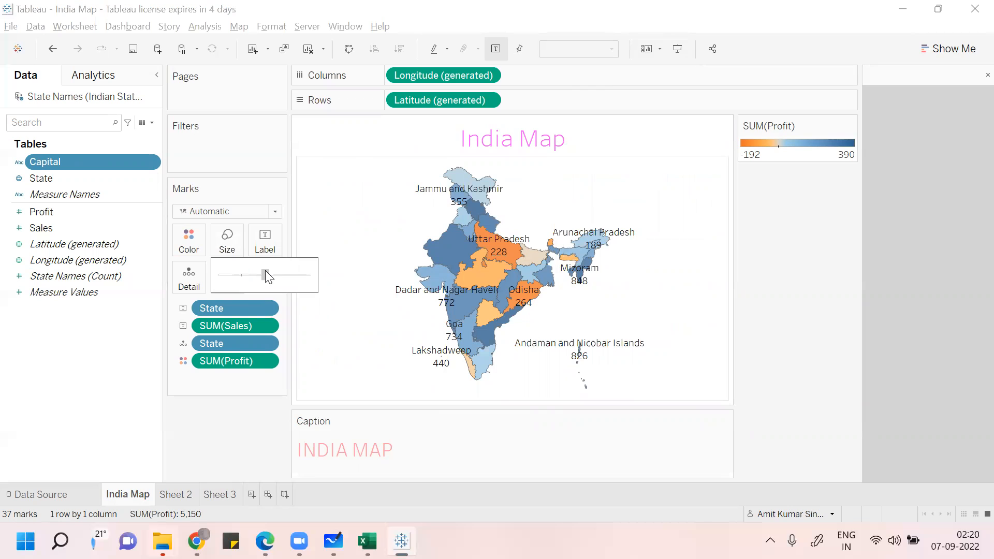
pyautogui.moveTo(265, 275); pyautogui.dragTo(291, 275)
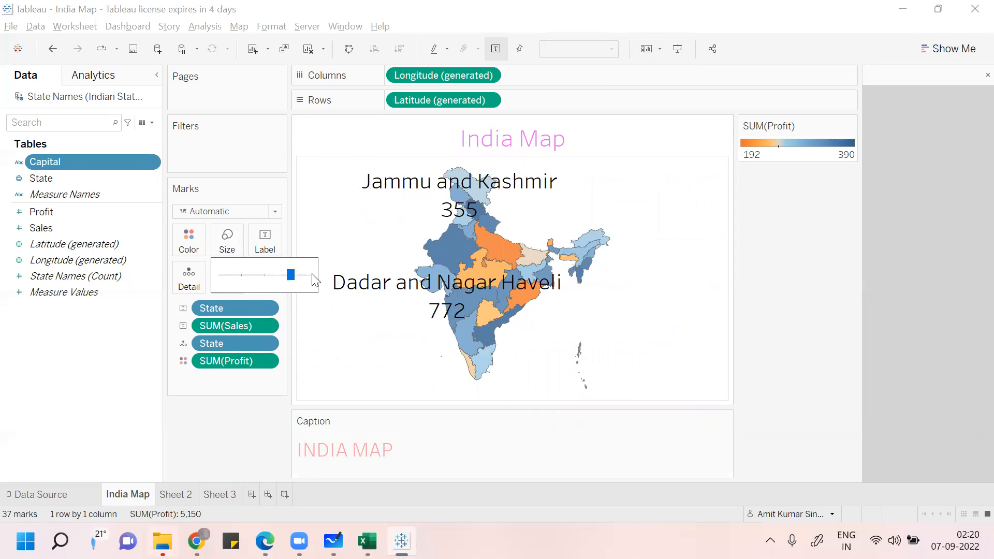
pyautogui.click(261, 276)
pyautogui.moveTo(260, 278); pyautogui.dragTo(246, 278)
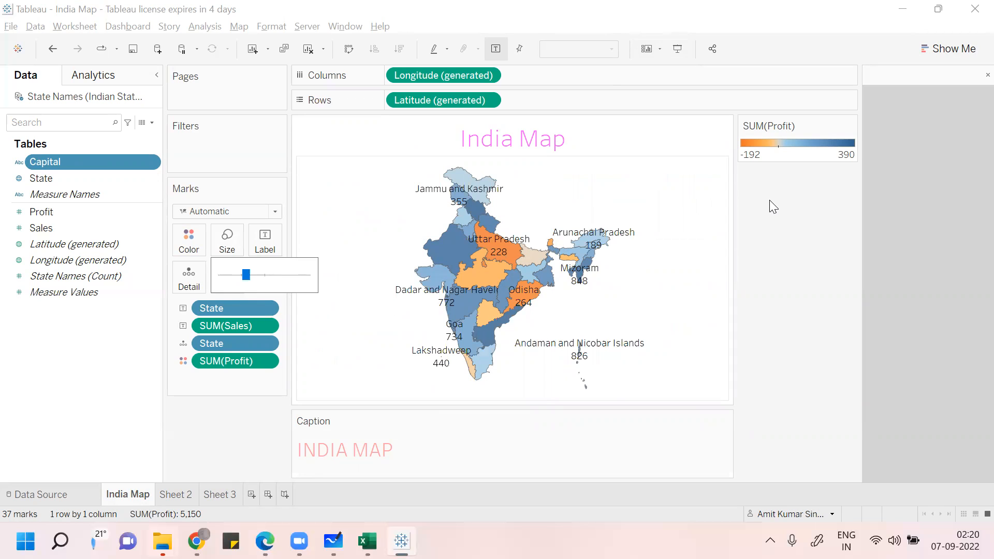
pyautogui.click(237, 275)
pyautogui.moveTo(232, 278); pyautogui.dragTo(226, 277)
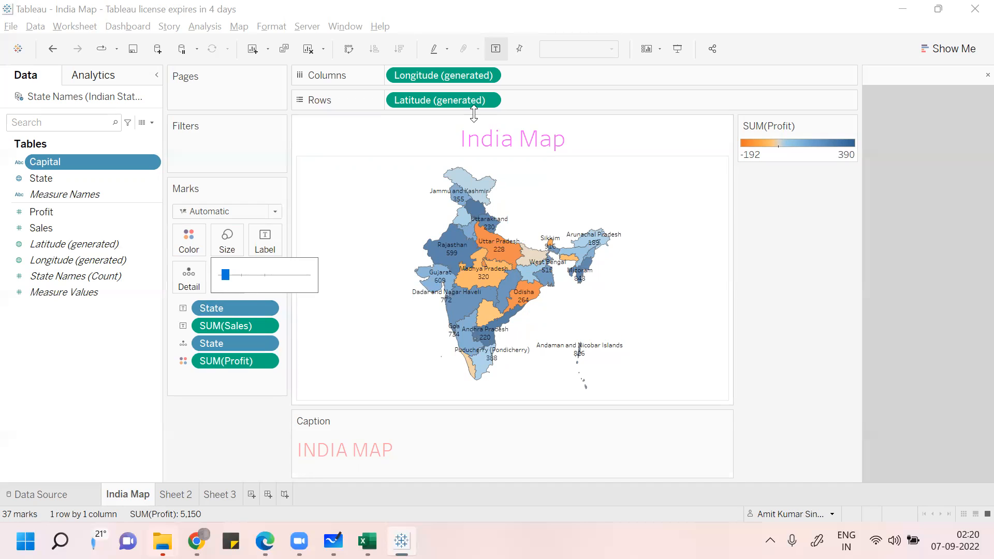
pyautogui.click(679, 51)
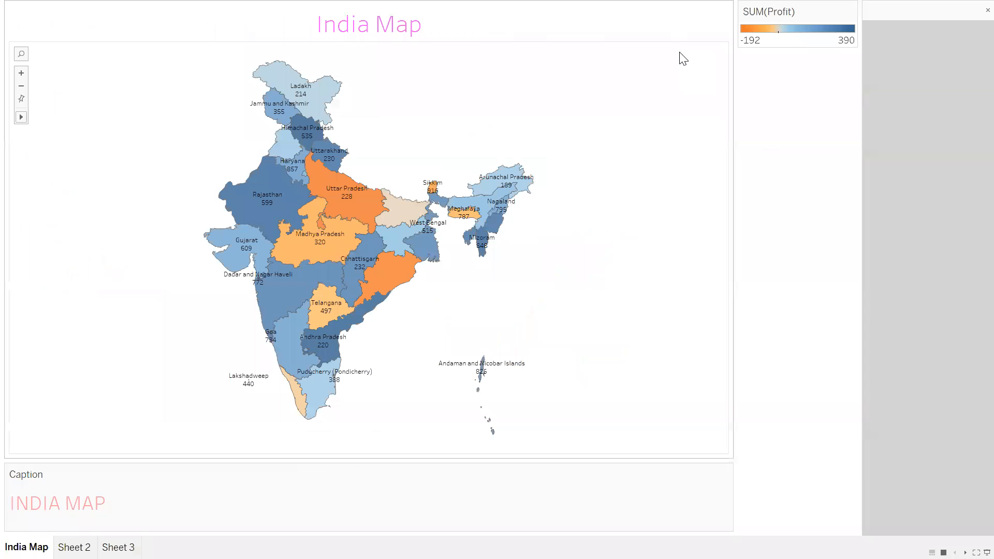